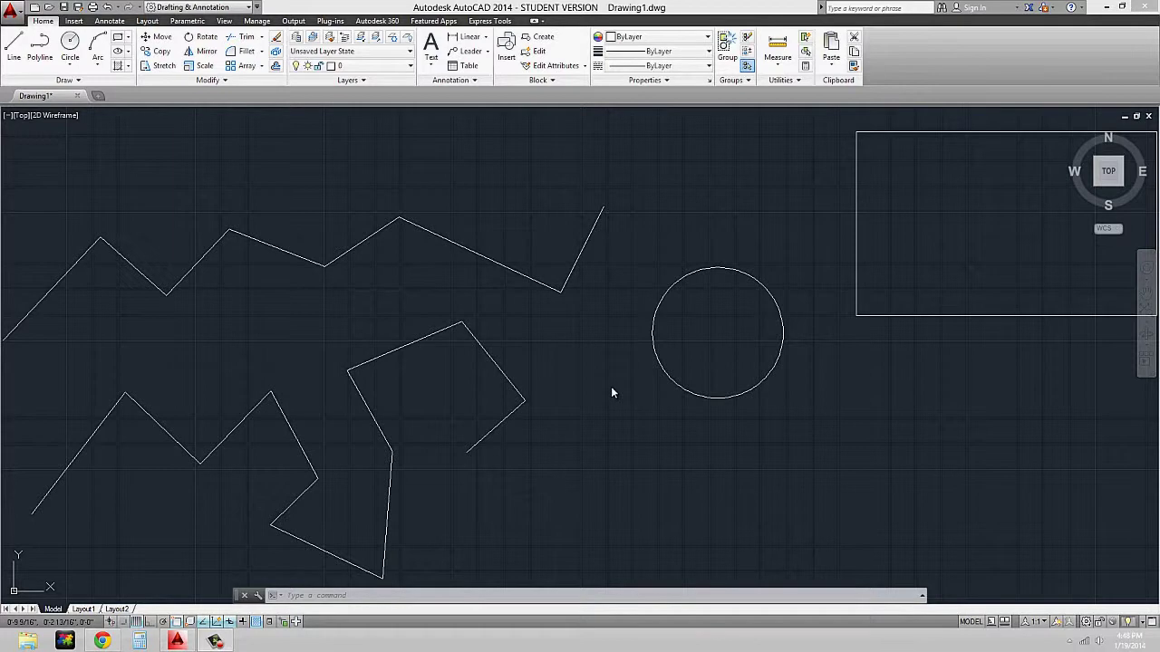
# Zoom out so the zigzag lines, circle and rectangle all fit in view.
pyautogui.scroll(-2, 611, 392)
pyautogui.press('Escape')
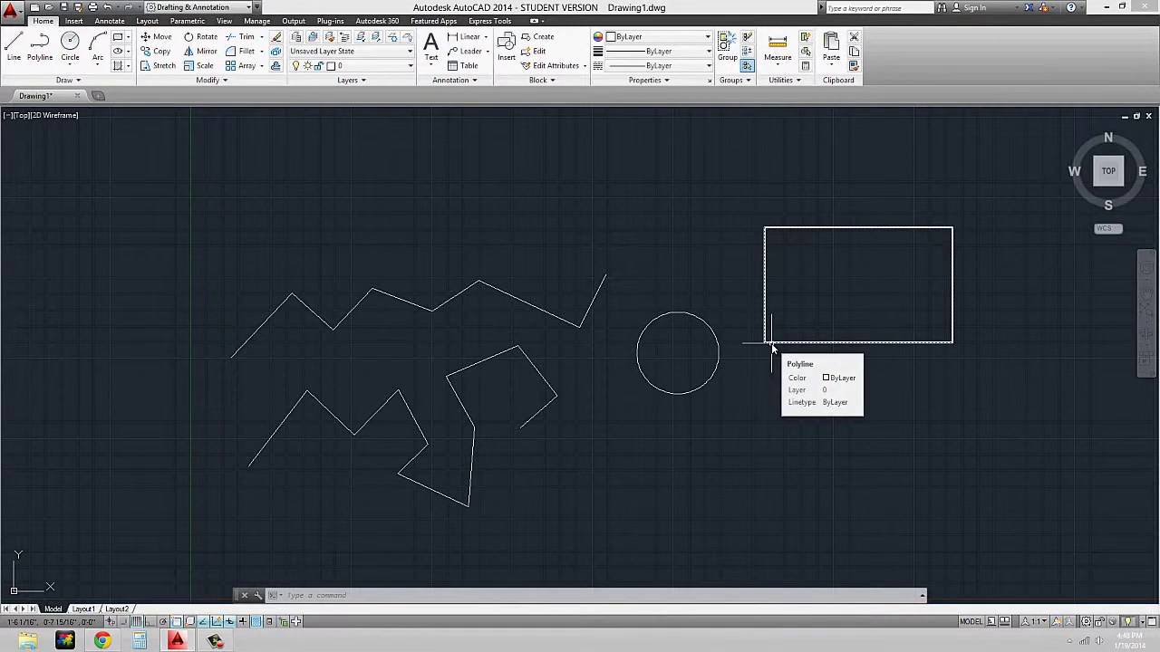
pyautogui.click(771, 344)
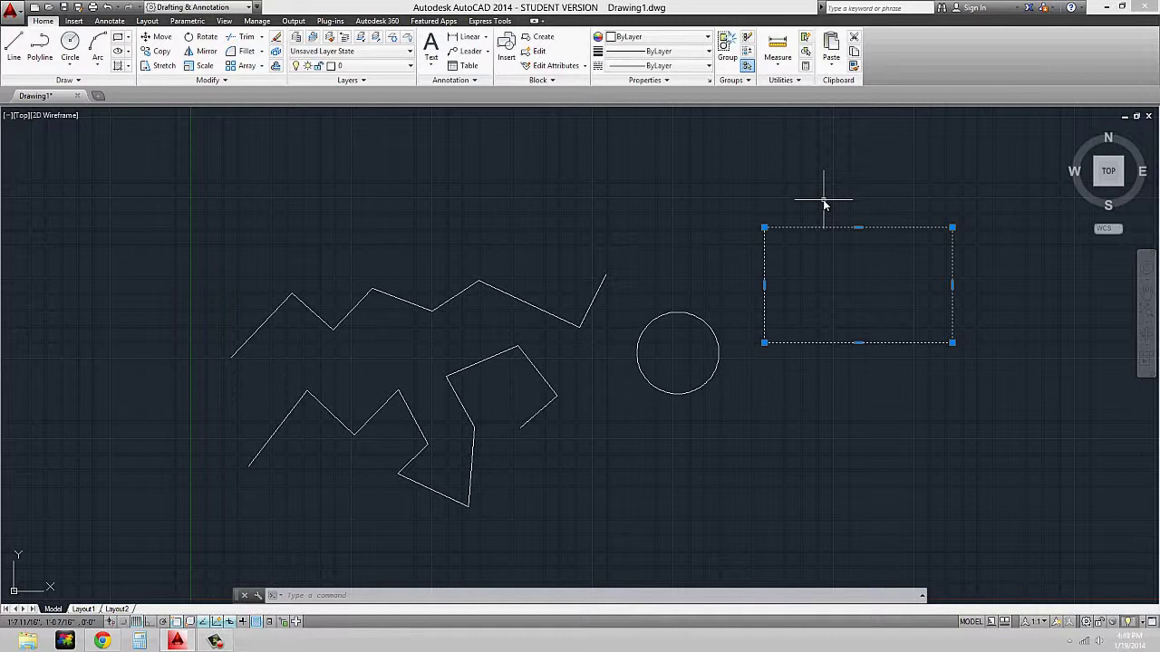
pyautogui.write('e')
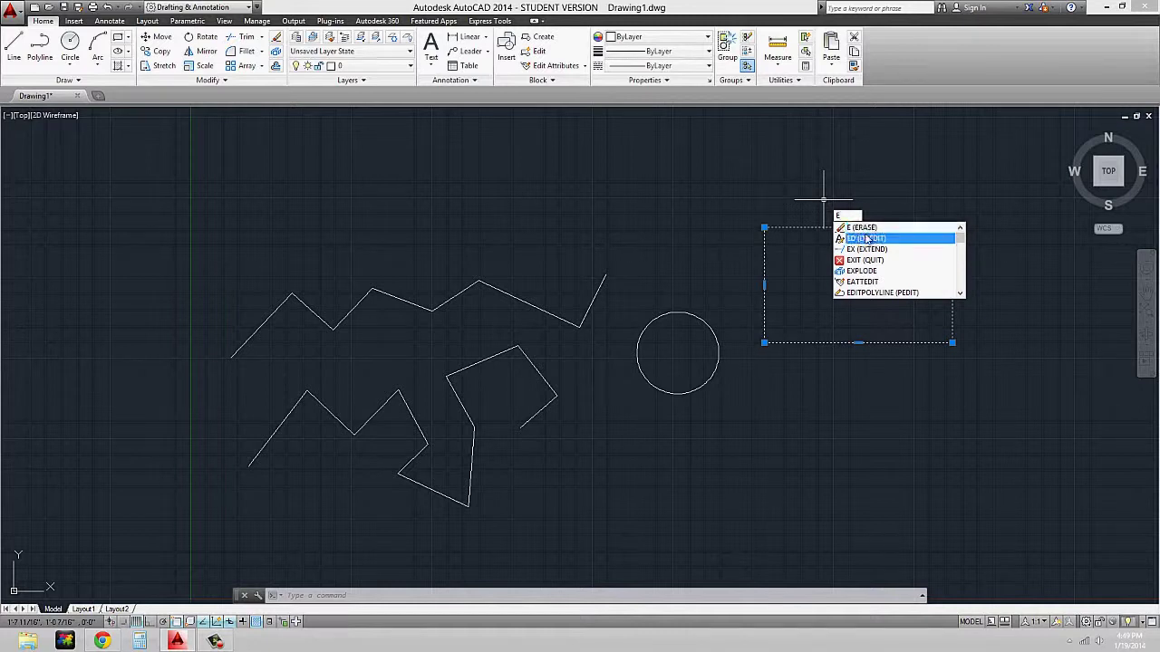
pyautogui.press('Escape')
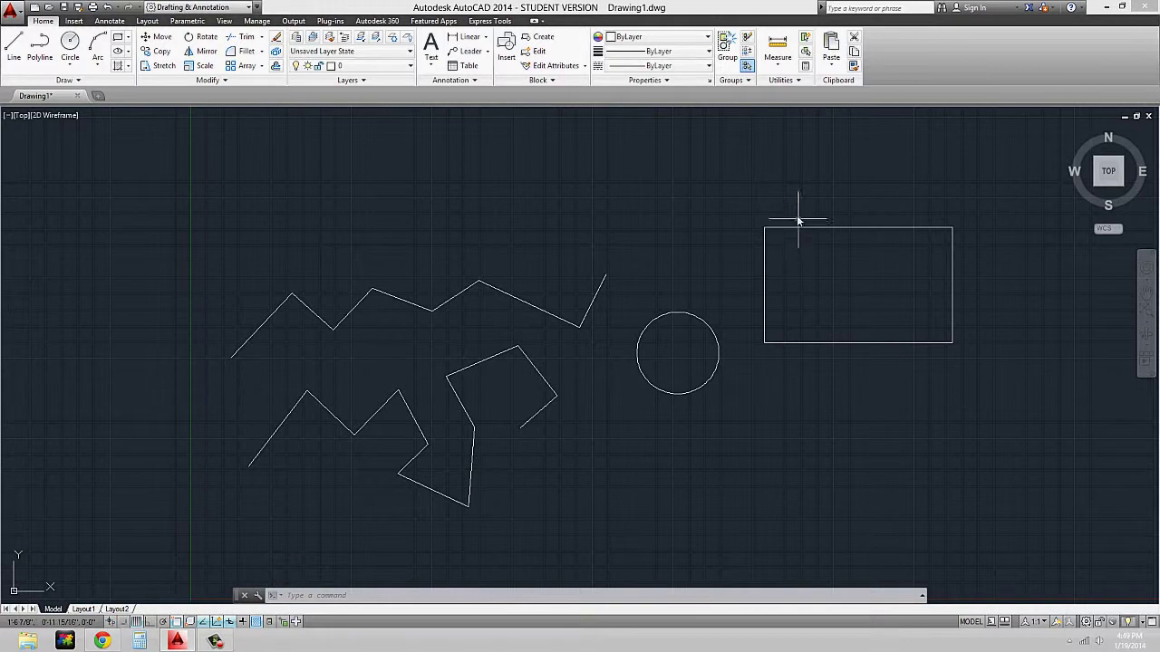
# Try ERASE and cancel it, then select the rectangle and delete it with E.
pyautogui.click(371, 594)
pyautogui.press('Escape')
pyautogui.press('Escape')
pyautogui.write('era')
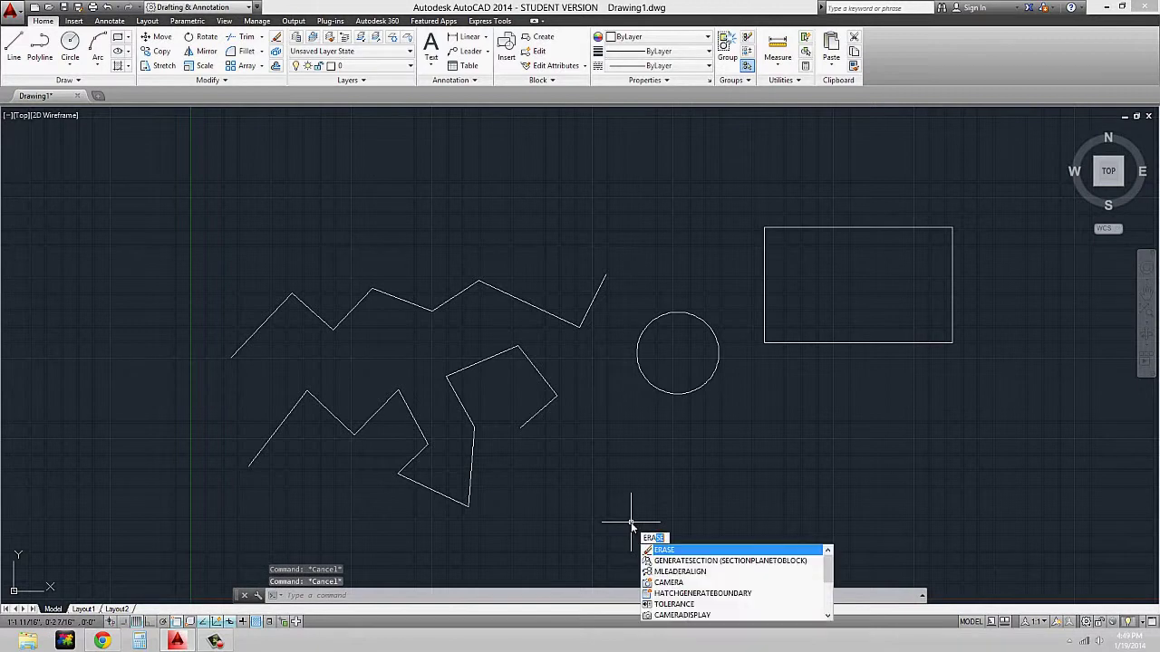
pyautogui.write('se')
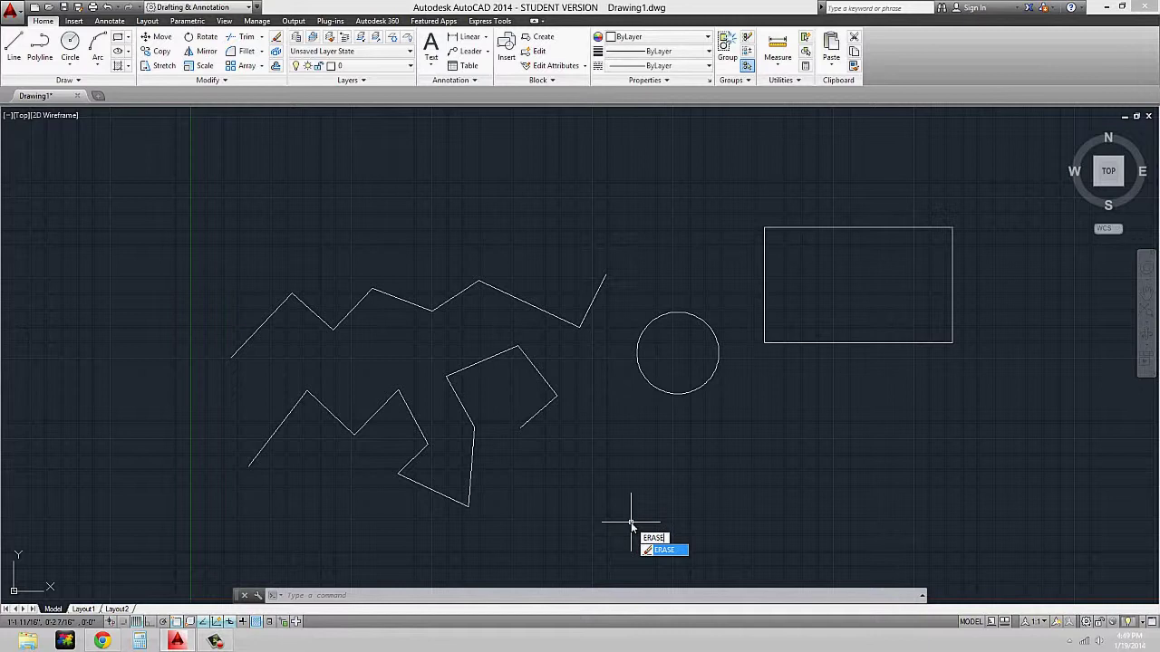
pyautogui.press('Return')
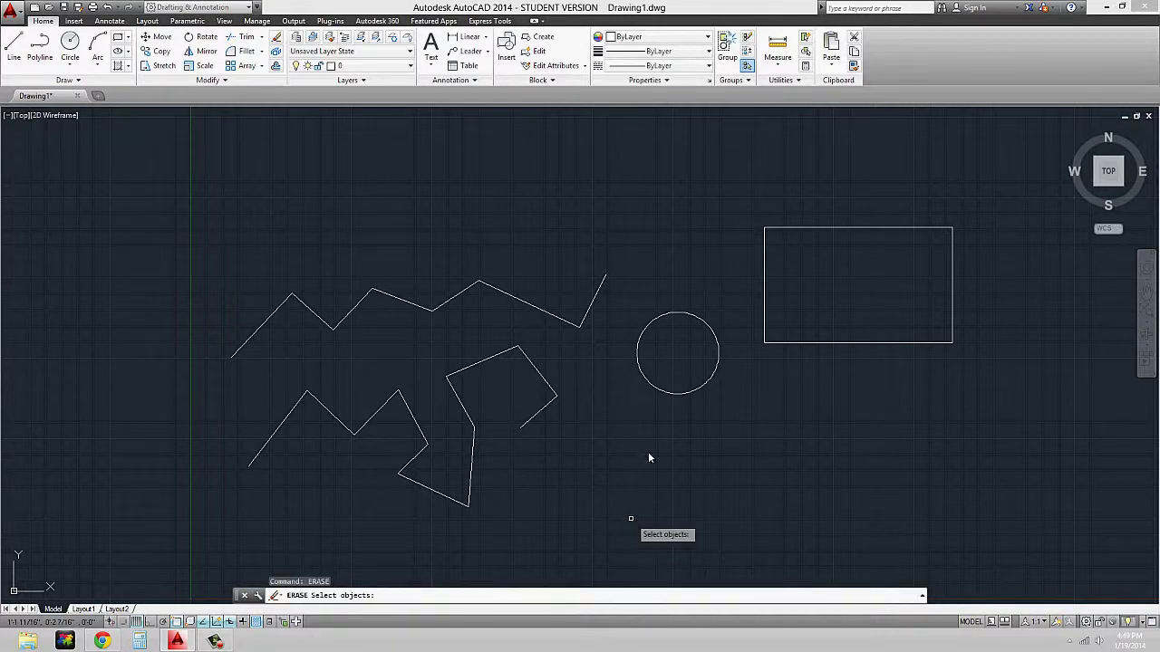
pyautogui.press('Escape')
pyautogui.click(812, 341)
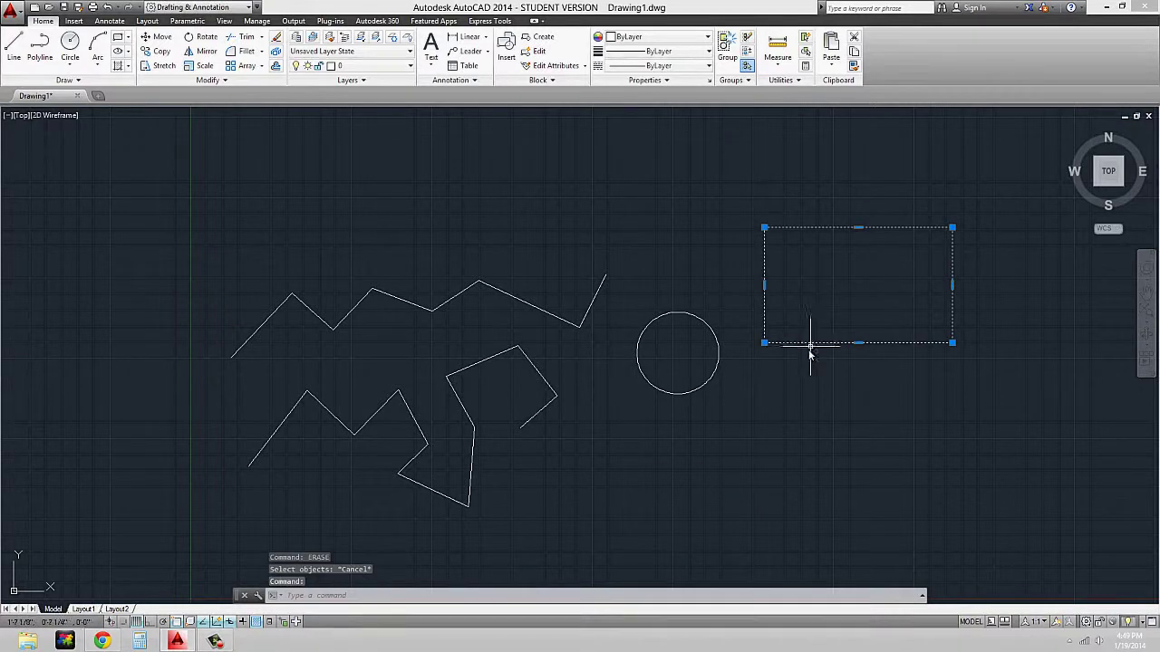
pyautogui.write('E')
pyautogui.press('Return')
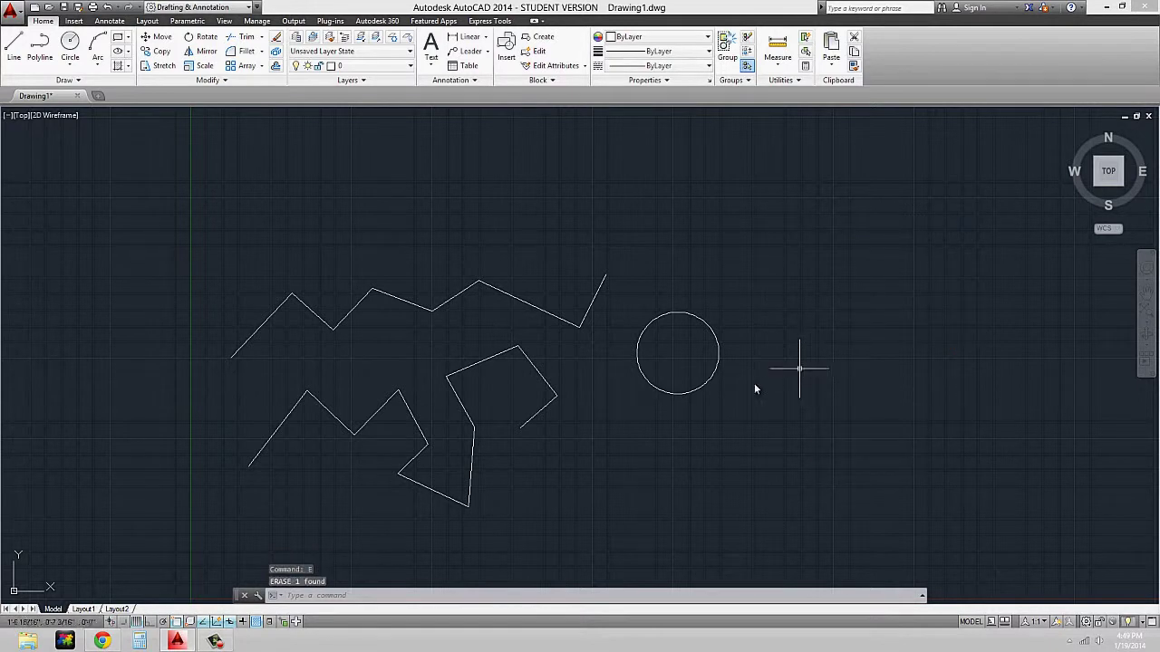
pyautogui.click(717, 289)
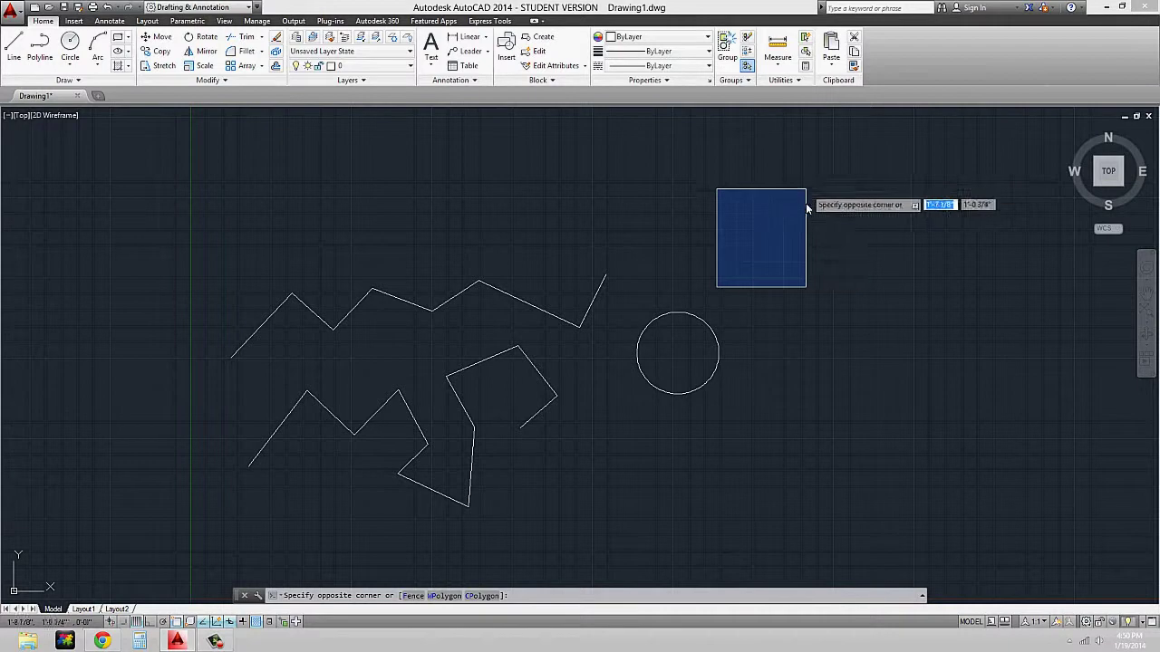
pyautogui.click(589, 407)
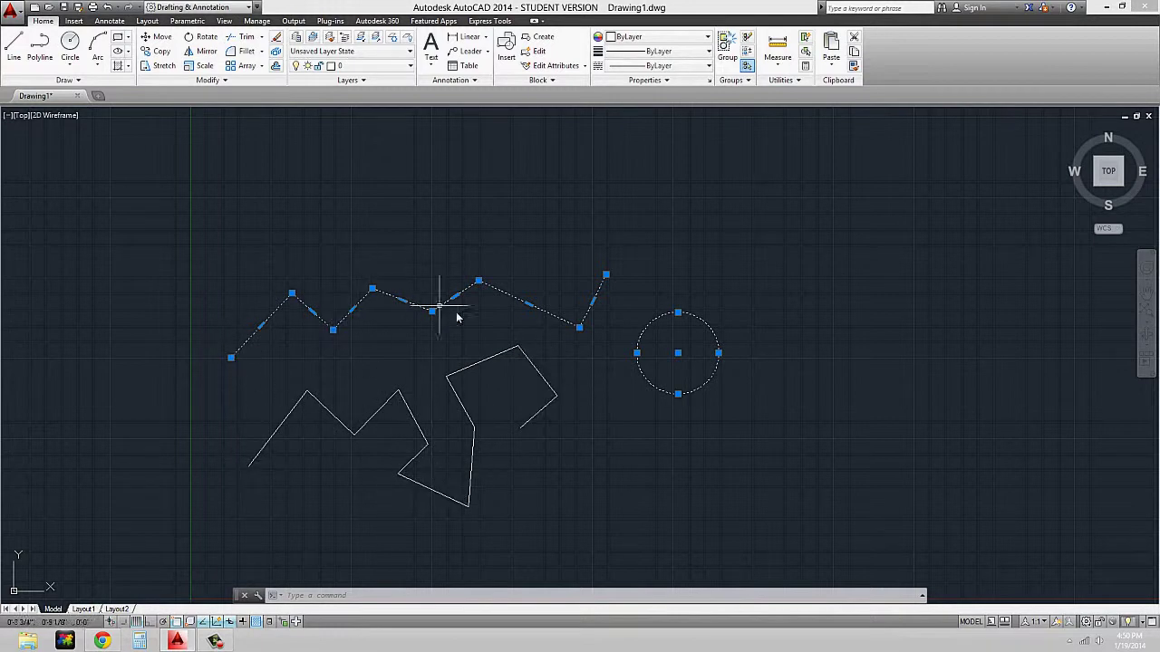
pyautogui.click(606, 357)
pyautogui.press('Escape')
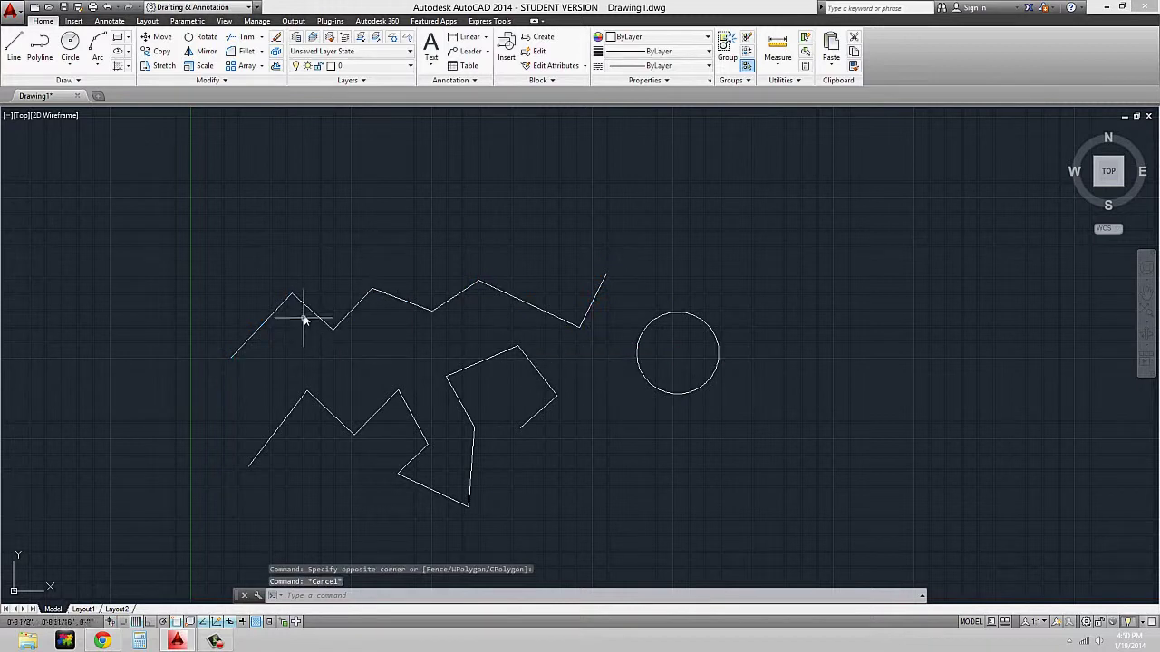
pyautogui.moveTo(309, 312)
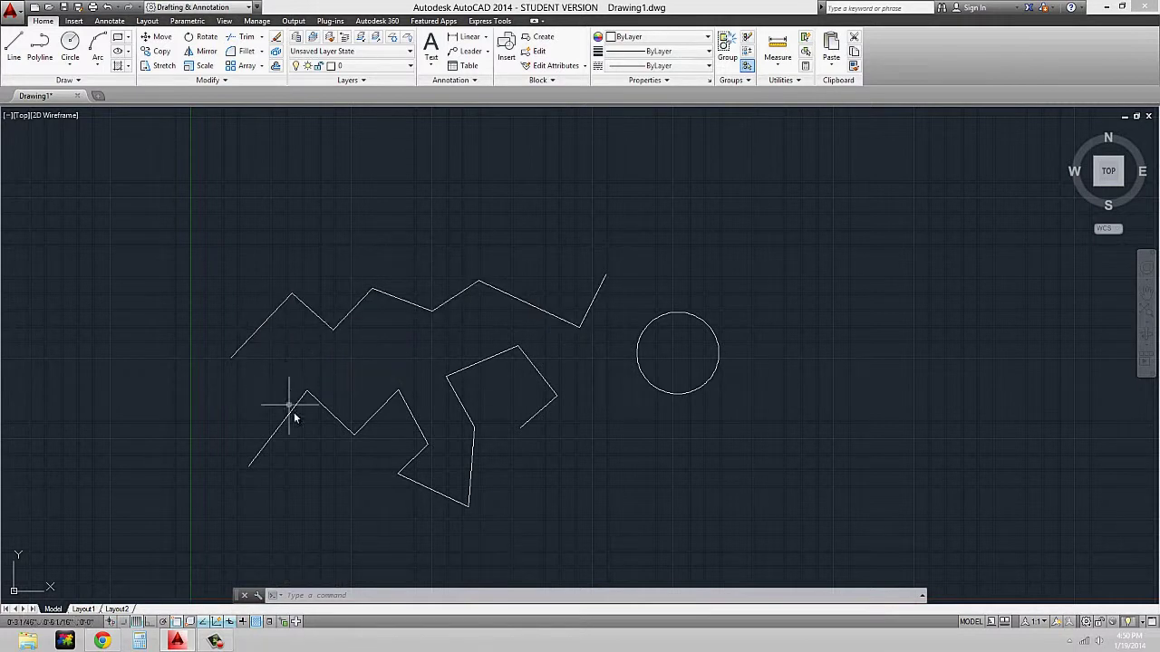
pyautogui.moveTo(294, 413)
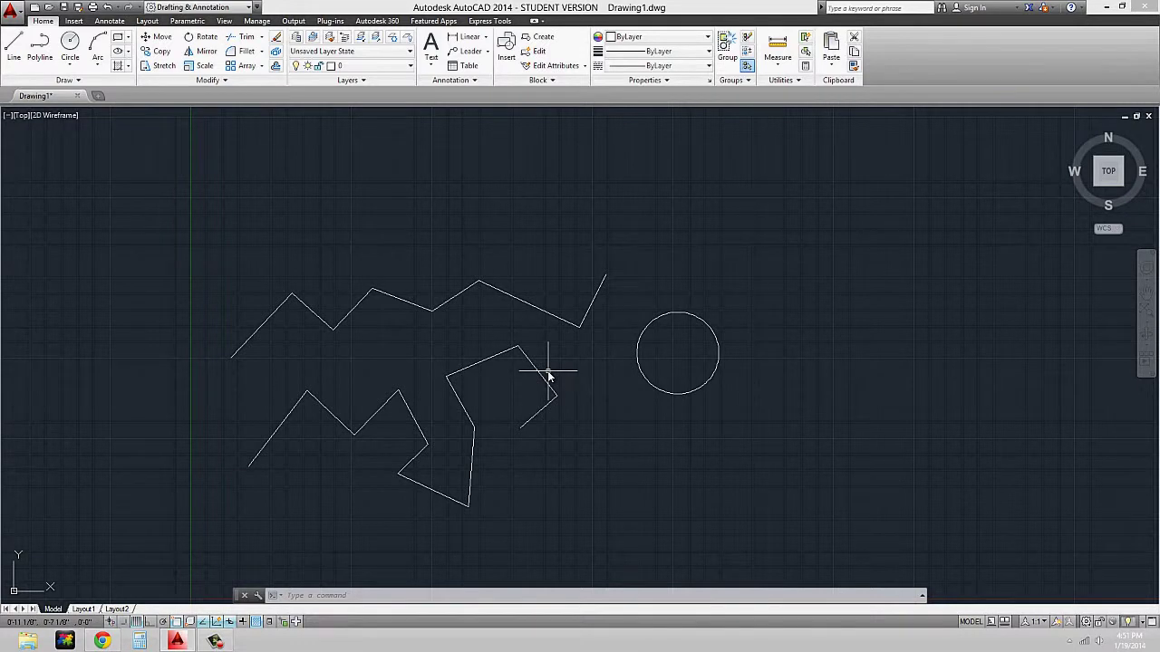
# Crossing-select and erase the upper zigzag polyline and circle, then start a window on the lower polyline.
pyautogui.click(719, 242)
pyautogui.click(590, 333)
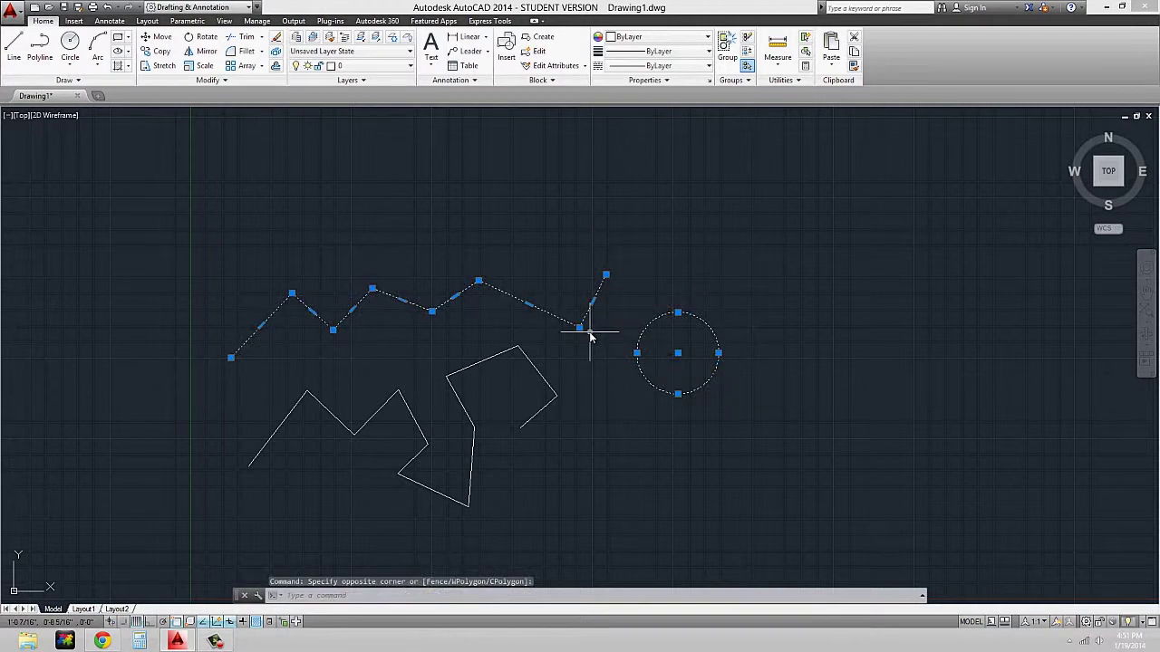
pyautogui.write('e')
pyautogui.press('Return')
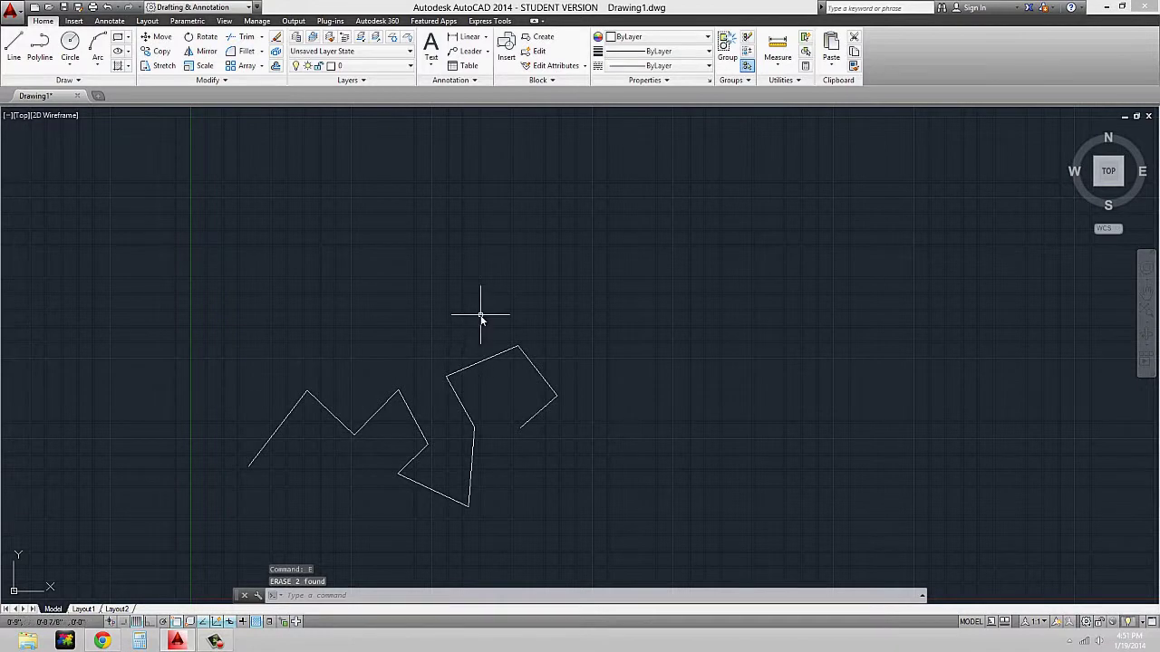
pyautogui.rightClick(414, 297)
pyautogui.click(414, 297)
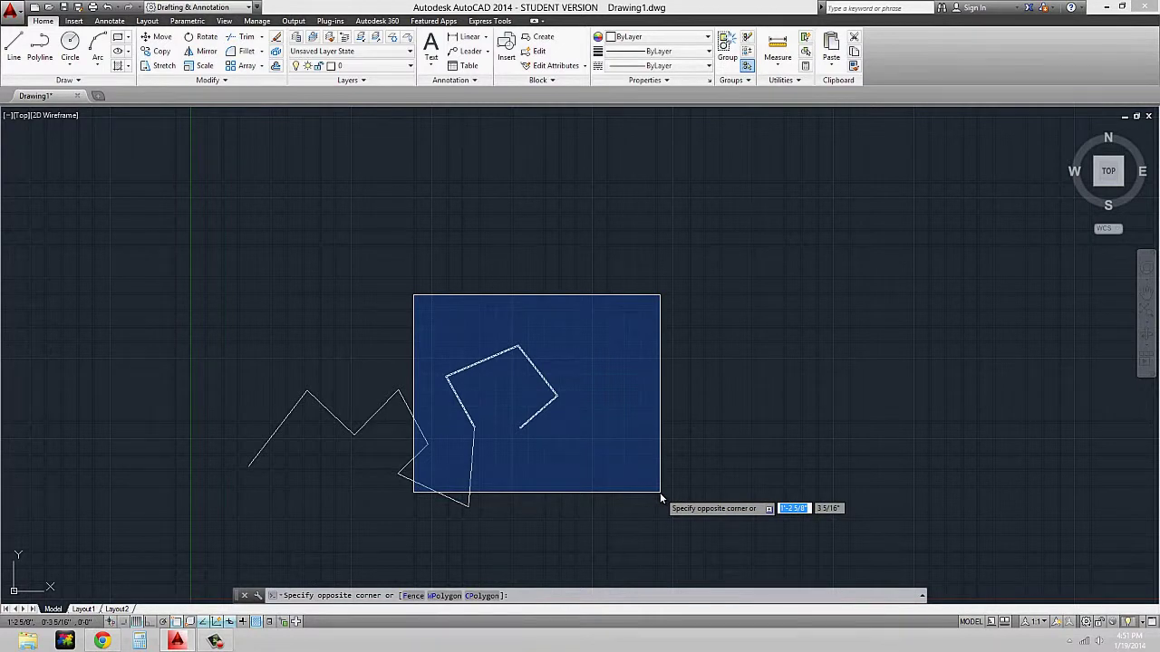
pyautogui.click(660, 492)
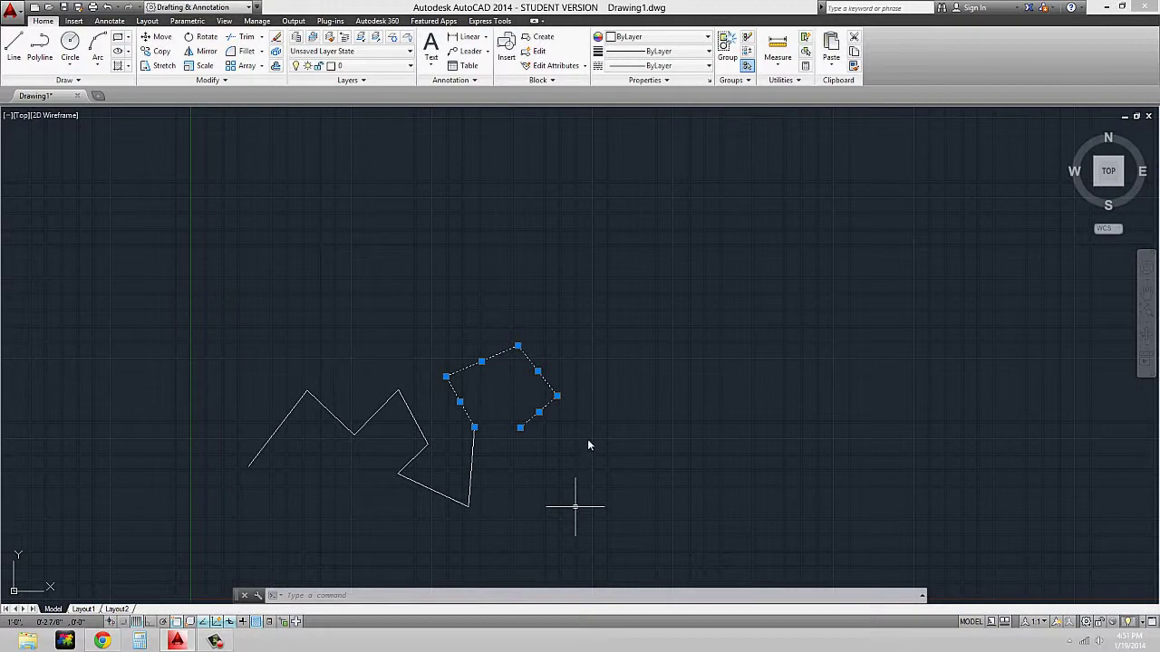
pyautogui.press('Escape')
pyautogui.press('Escape')
pyautogui.click(622, 320)
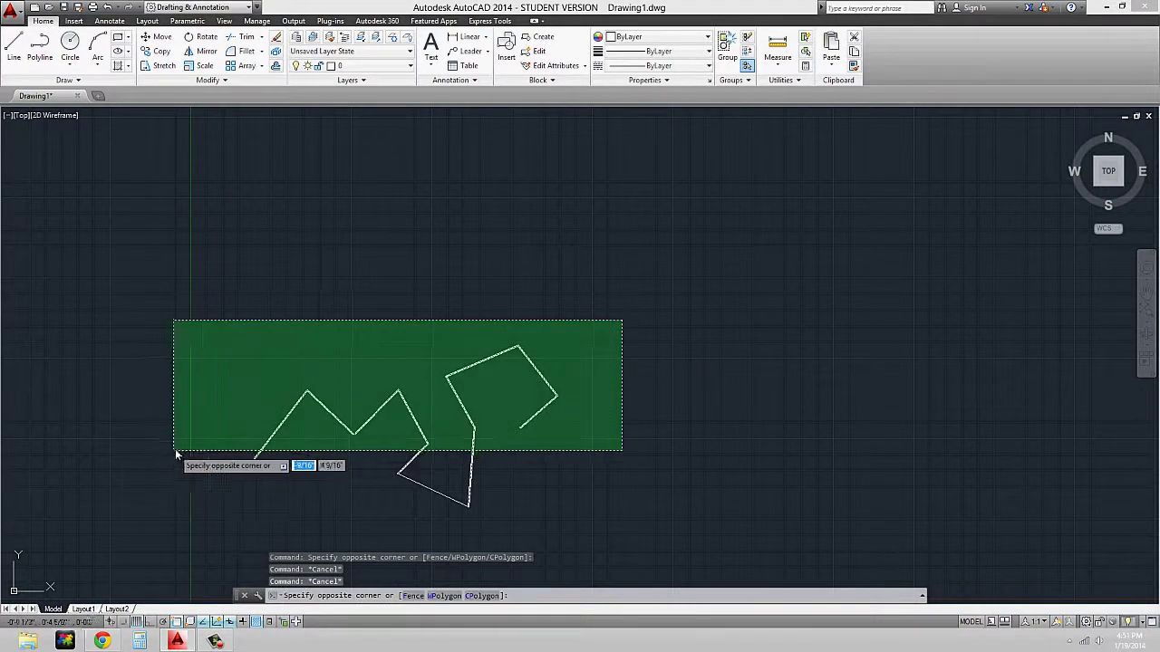
pyautogui.click(175, 448)
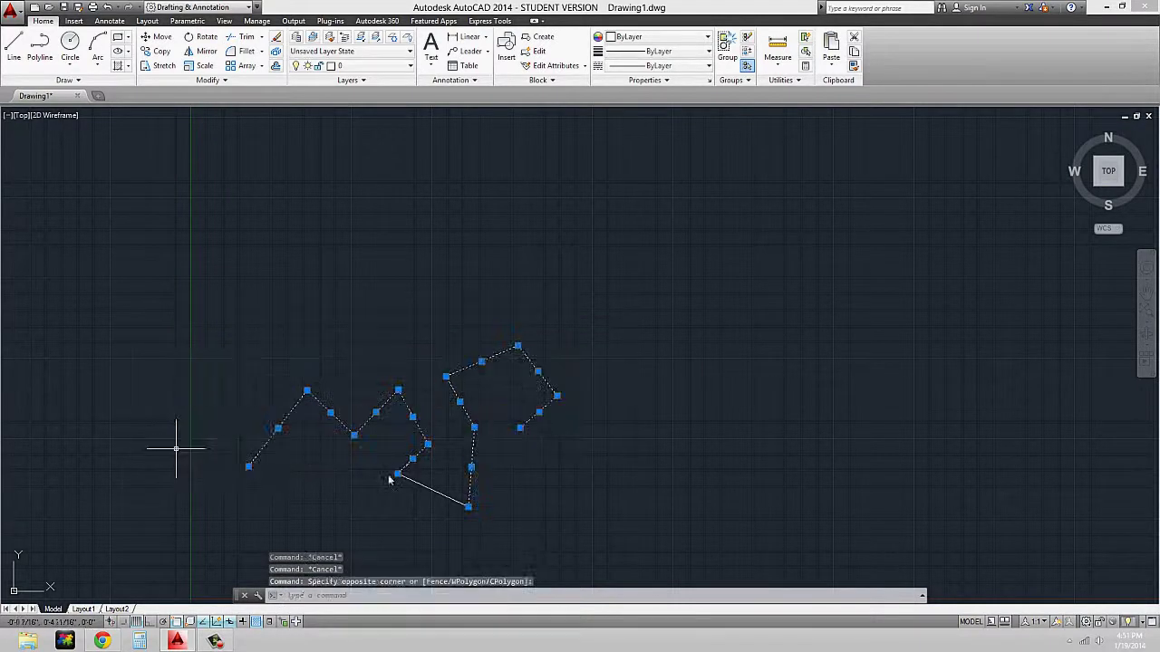
pyautogui.click(441, 479)
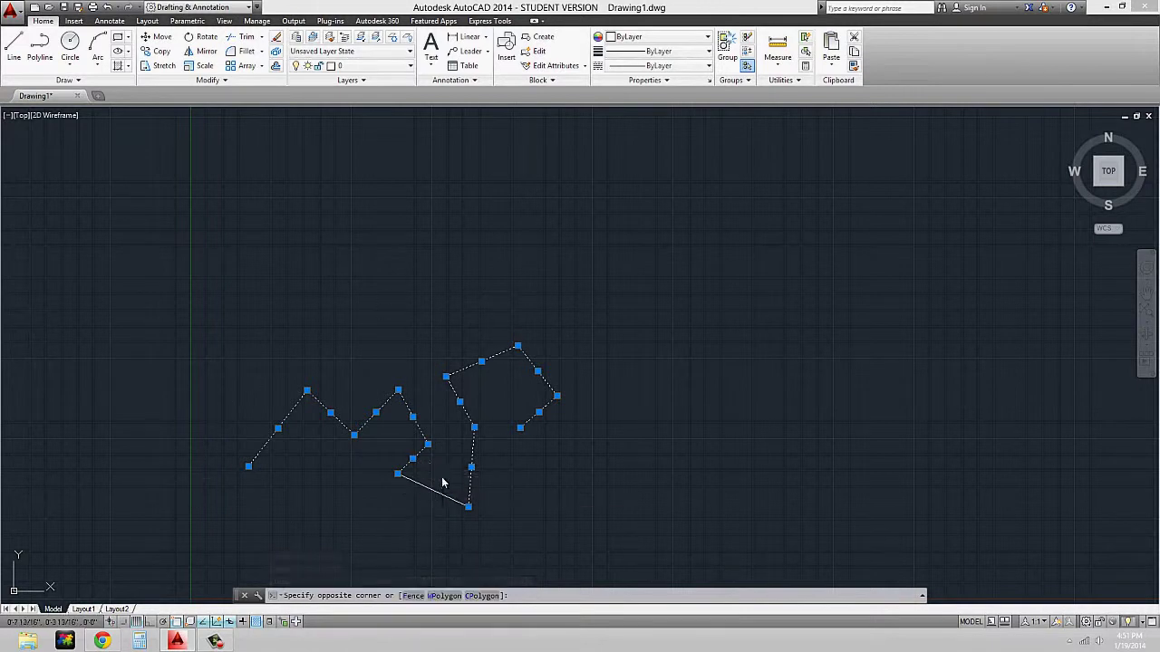
pyautogui.click(409, 506)
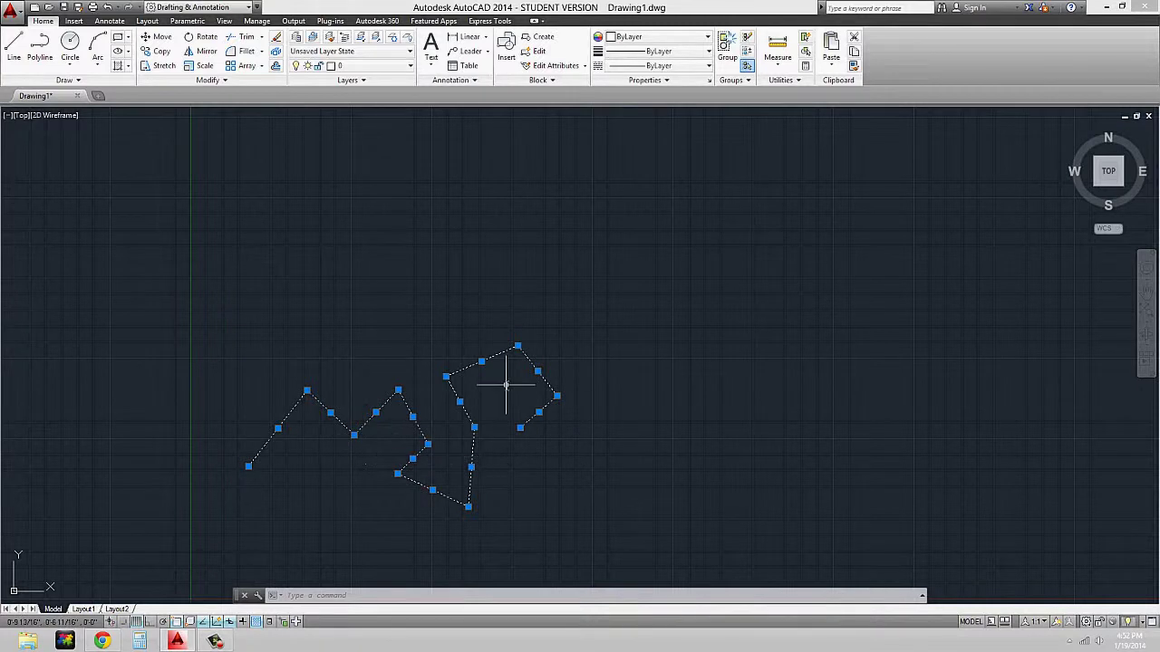
# Delete the selected polylines, then pick and erase the last remaining line.
pyautogui.click(503, 341)
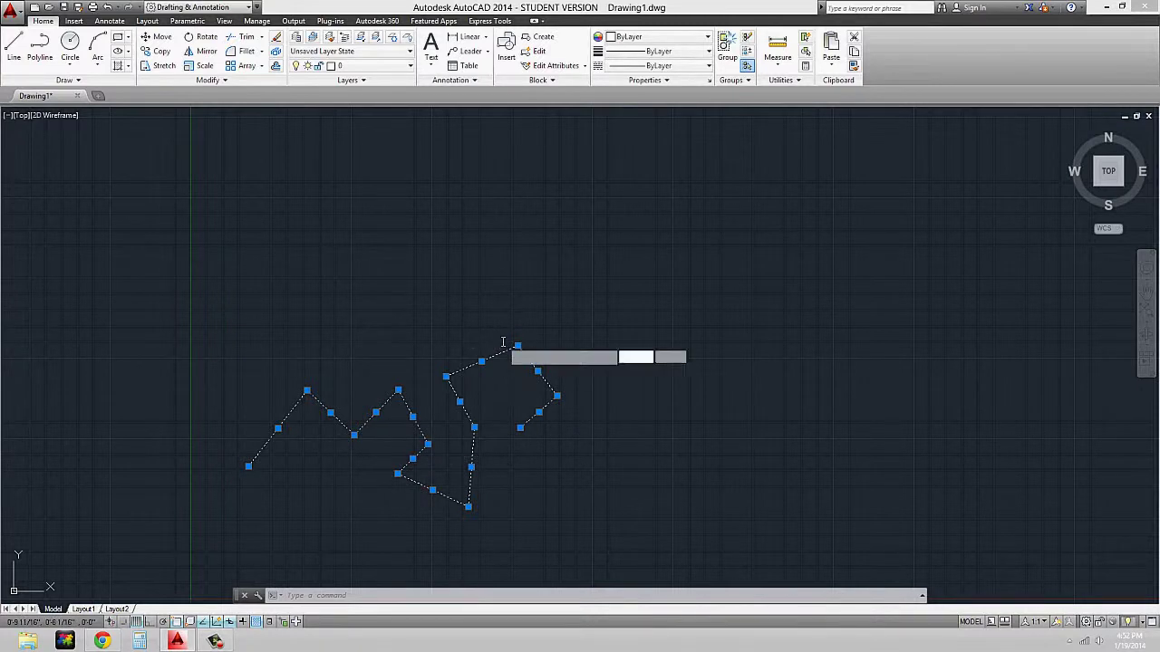
pyautogui.click(494, 367)
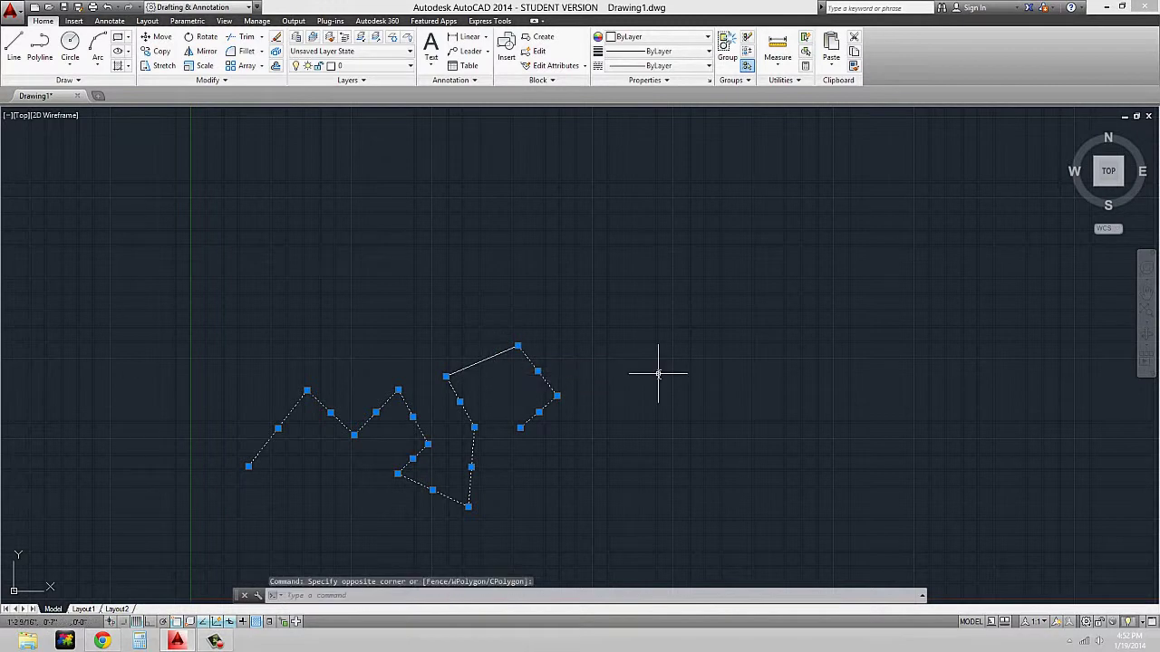
pyautogui.press('Delete')
pyautogui.click(489, 358)
pyautogui.write('e')
pyautogui.press('Return')
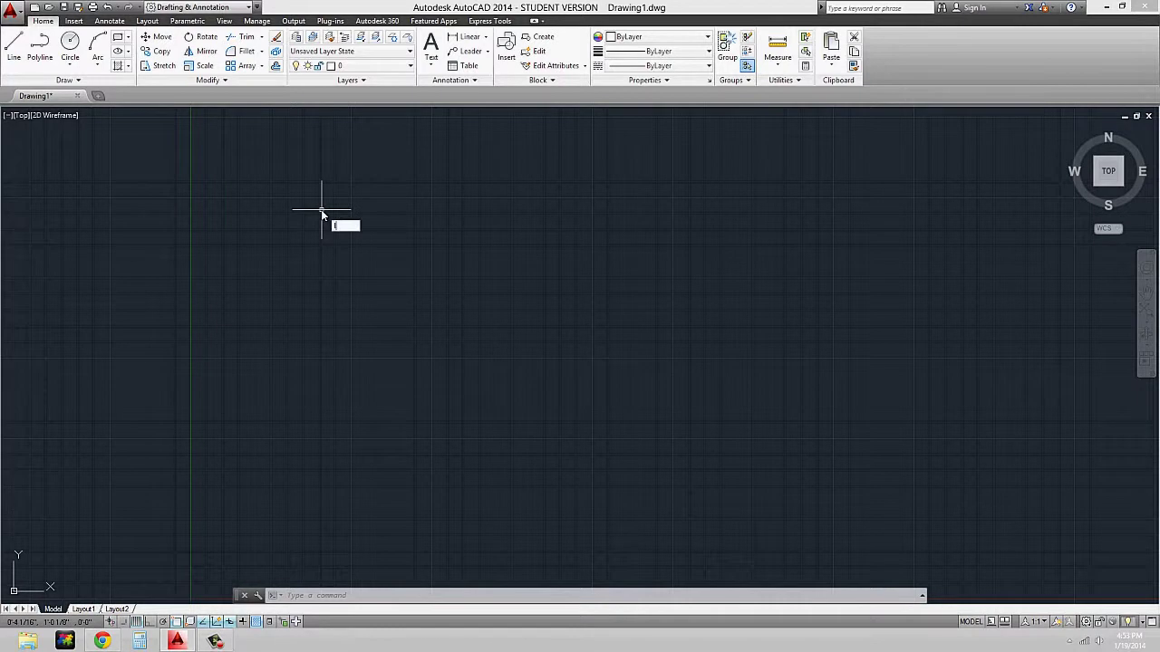
# Draw one 24-unit line sloping down and to the right with LINE.
pyautogui.write('l')
pyautogui.press('Return')
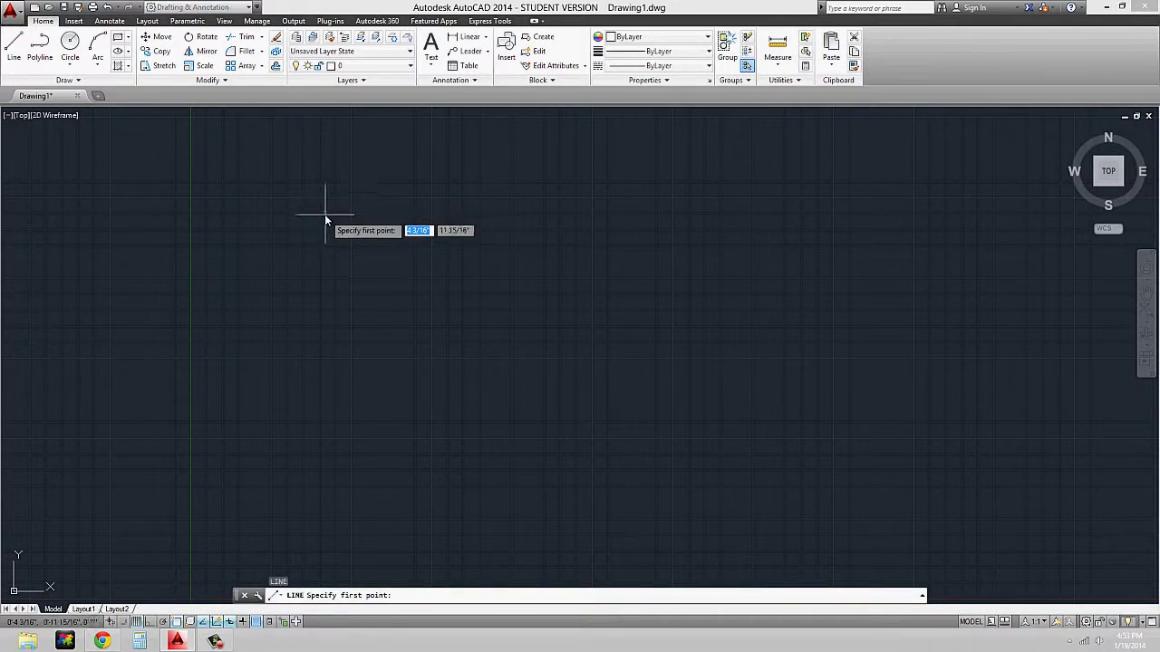
pyautogui.click(325, 216)
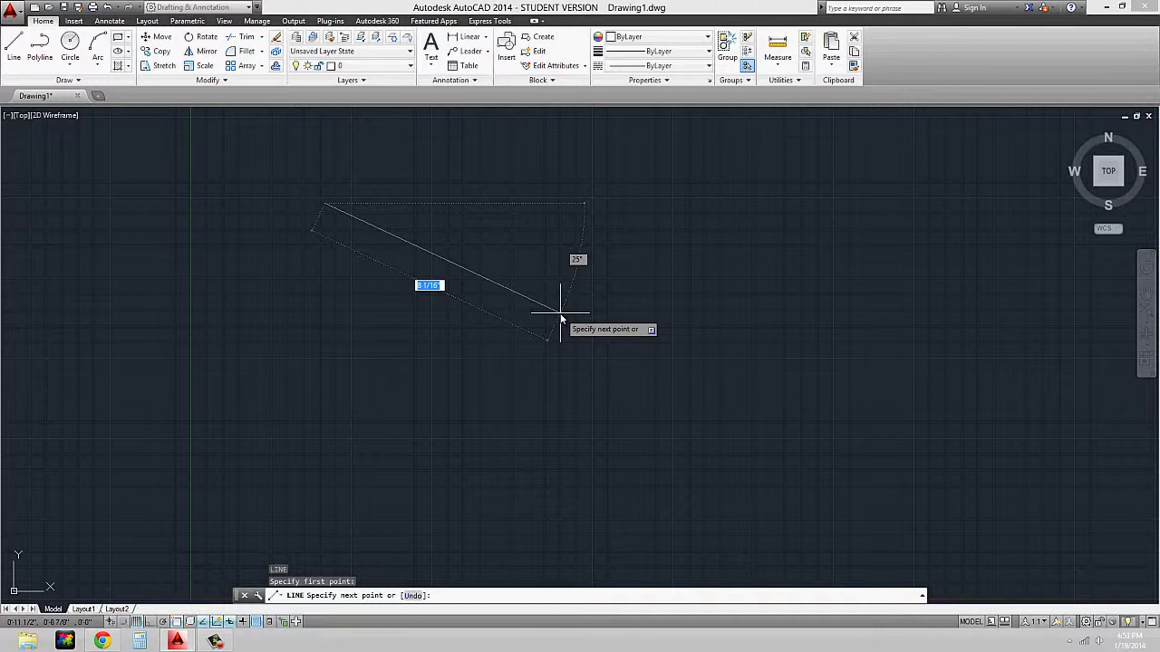
pyautogui.write('24')
pyautogui.press('Return')
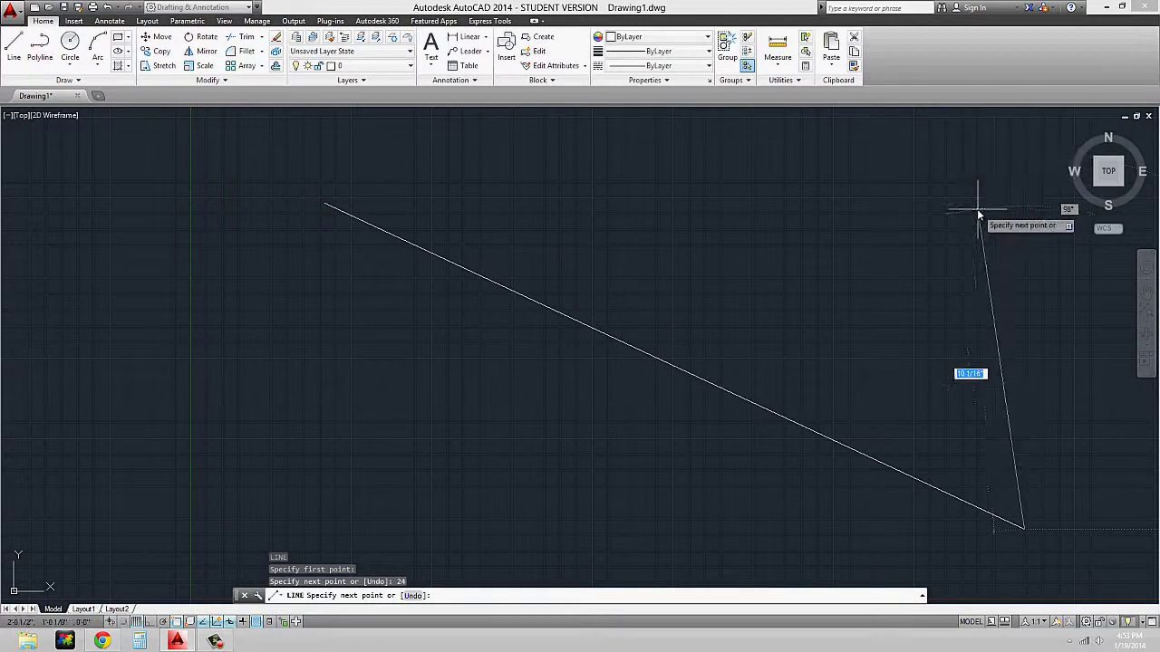
pyautogui.press('Escape')
# Zoom and pan to the origin, then crossing-select and erase the 24-unit diagonal line.
pyautogui.scroll(-2, 682, 310)
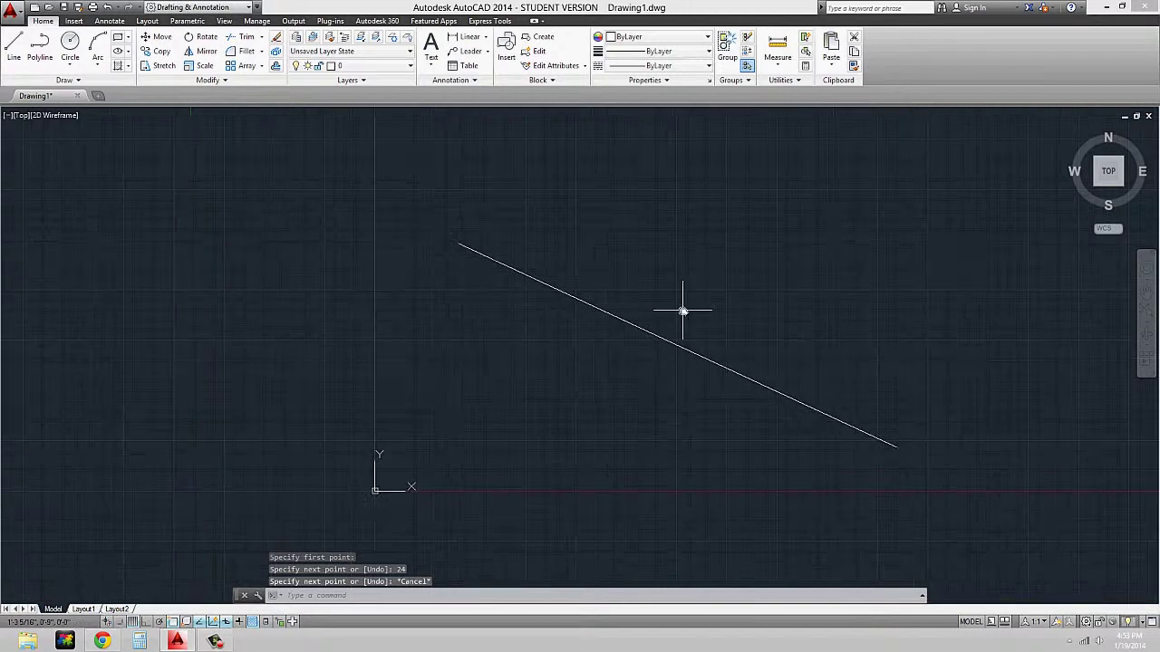
pyautogui.moveTo(637, 316); pyautogui.dragTo(541, 319, button='middle')
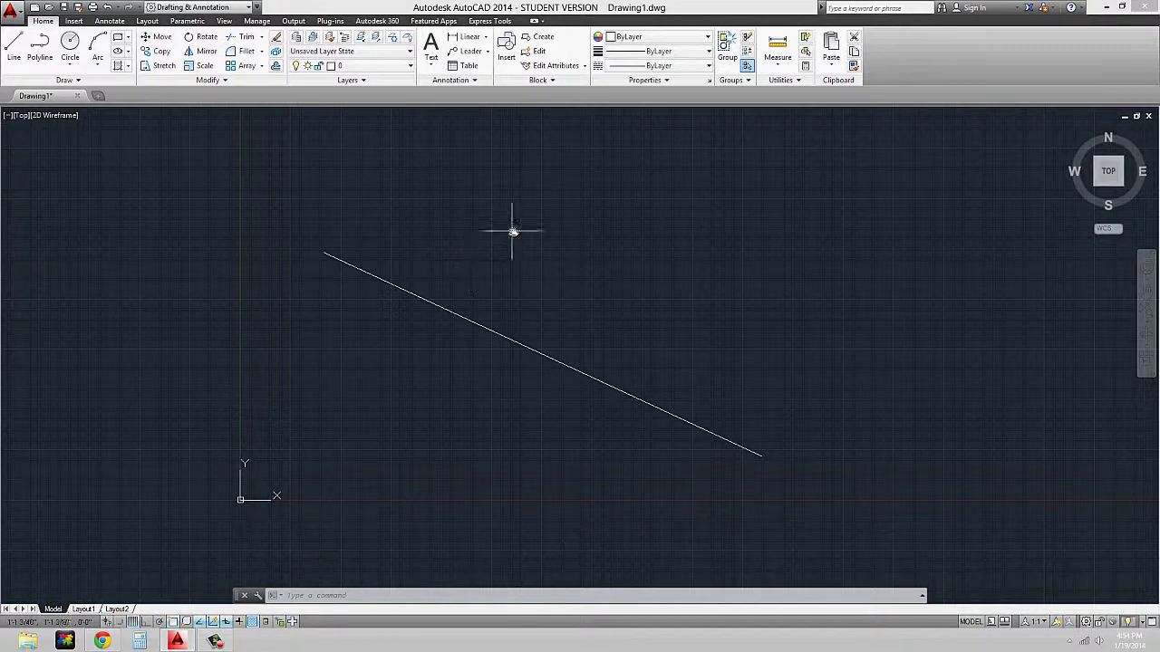
pyautogui.click(501, 279)
pyautogui.click(426, 351)
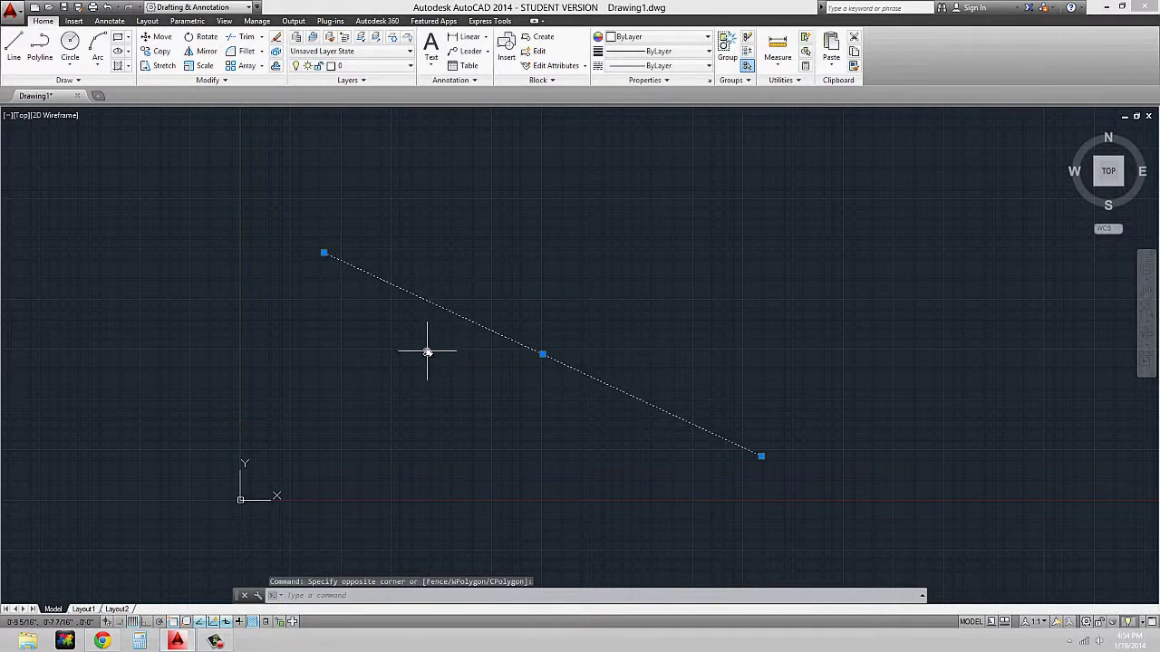
pyautogui.write('e')
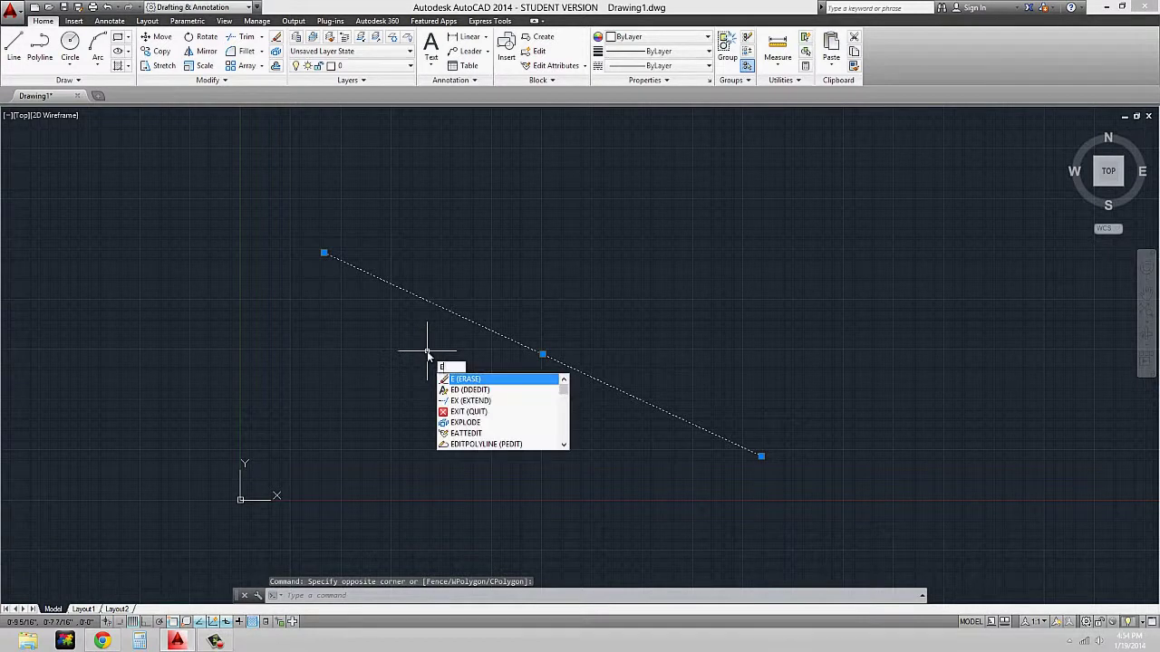
pyautogui.press('Return')
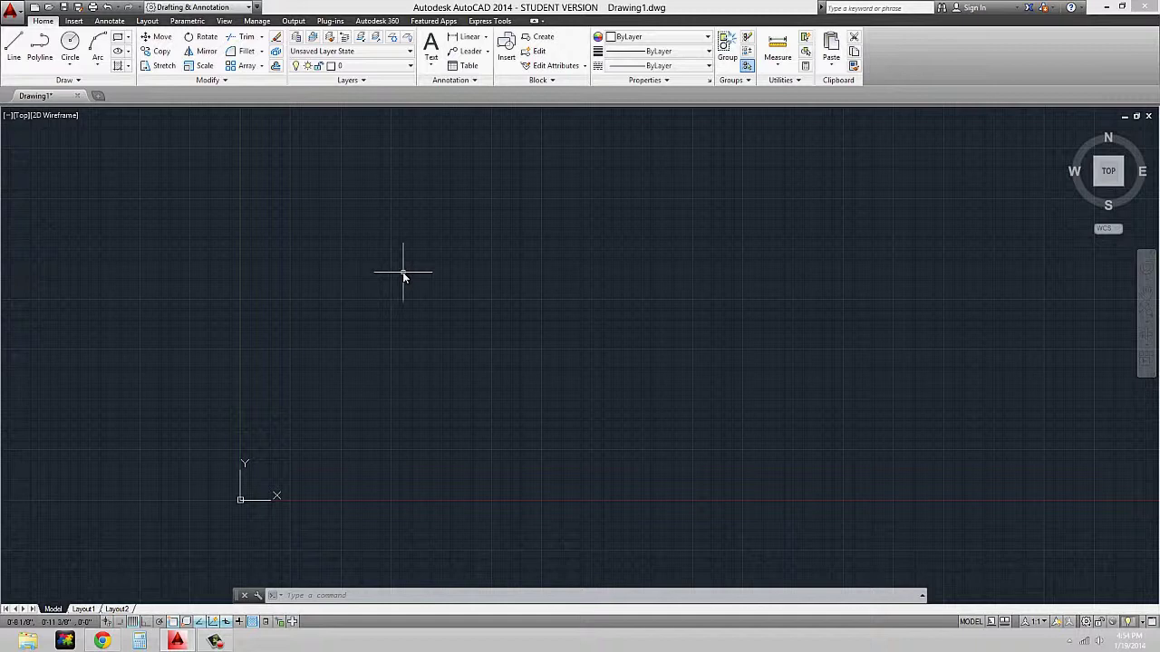
# Start a new line from a picked point, switching Ortho on and then off with F8.
pyautogui.write('l')
pyautogui.press('Return')
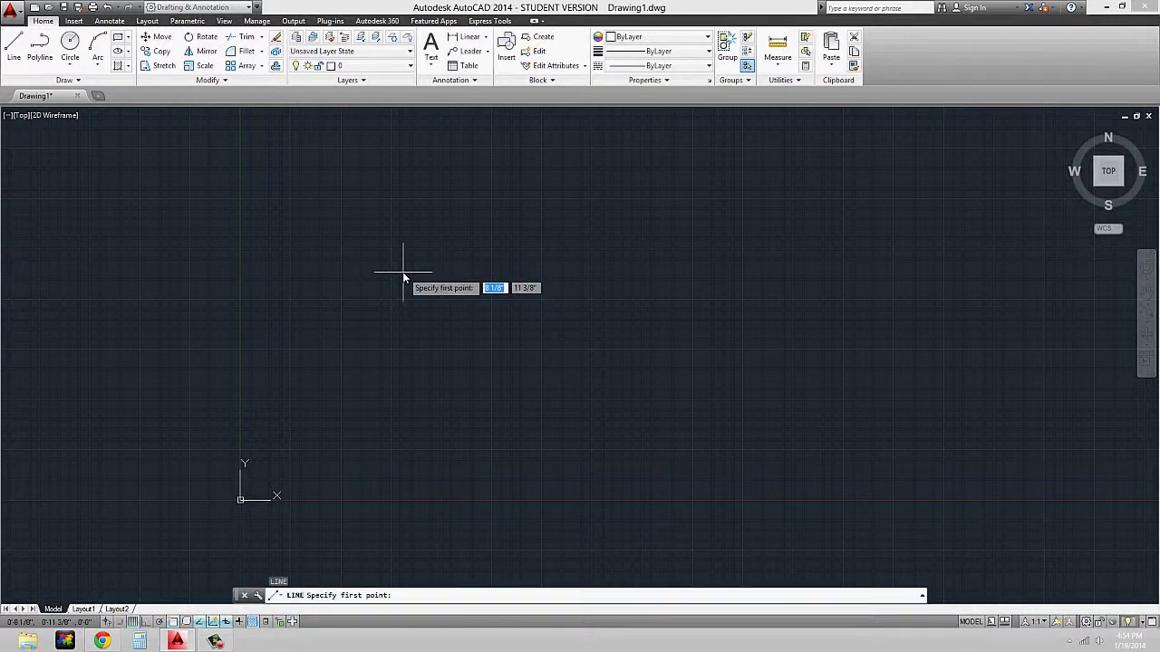
pyautogui.click(367, 234)
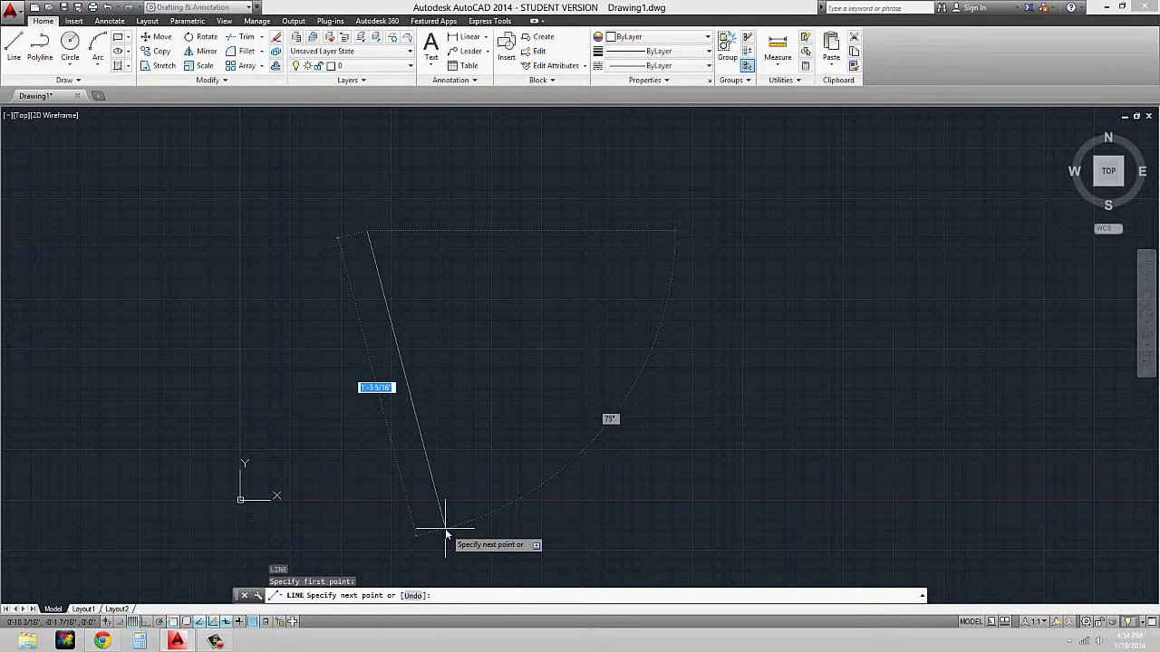
pyautogui.click(146, 622)
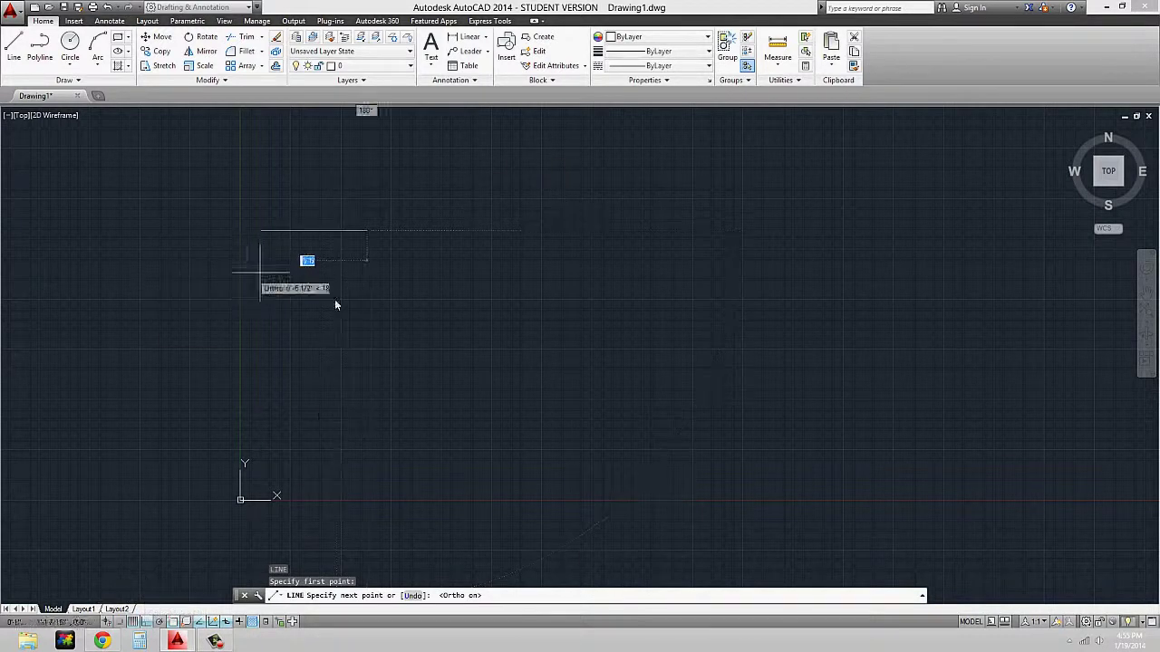
pyautogui.press('F8')
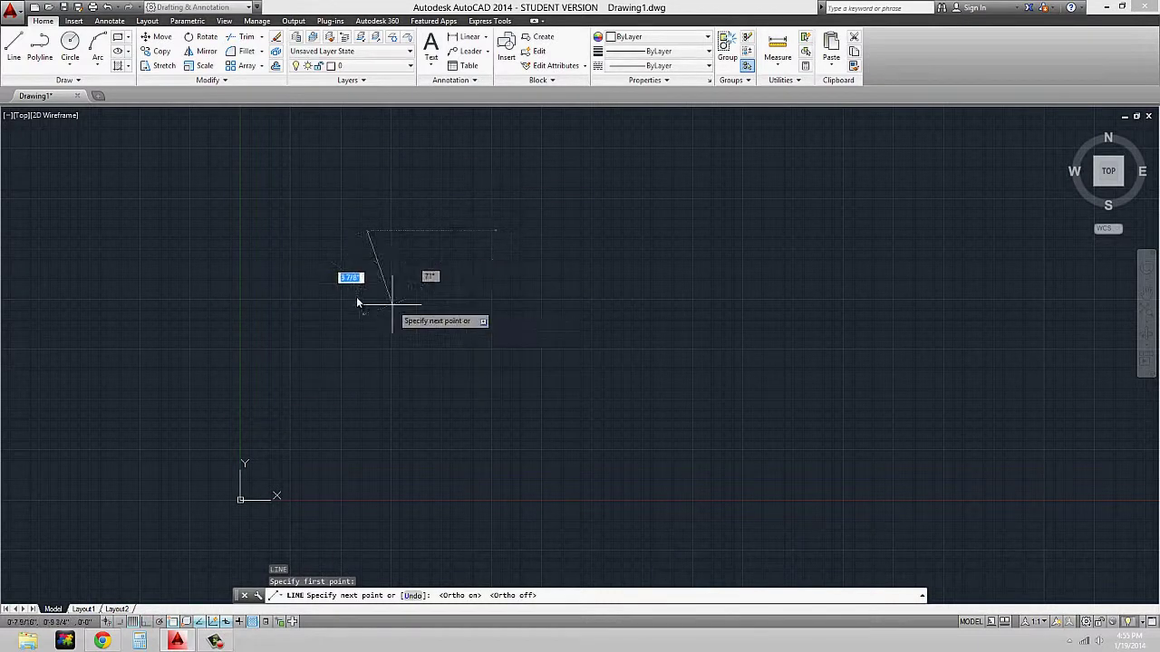
# With Ortho on, draw a vertical 5' line and recentre the view on it.
pyautogui.press('F8')
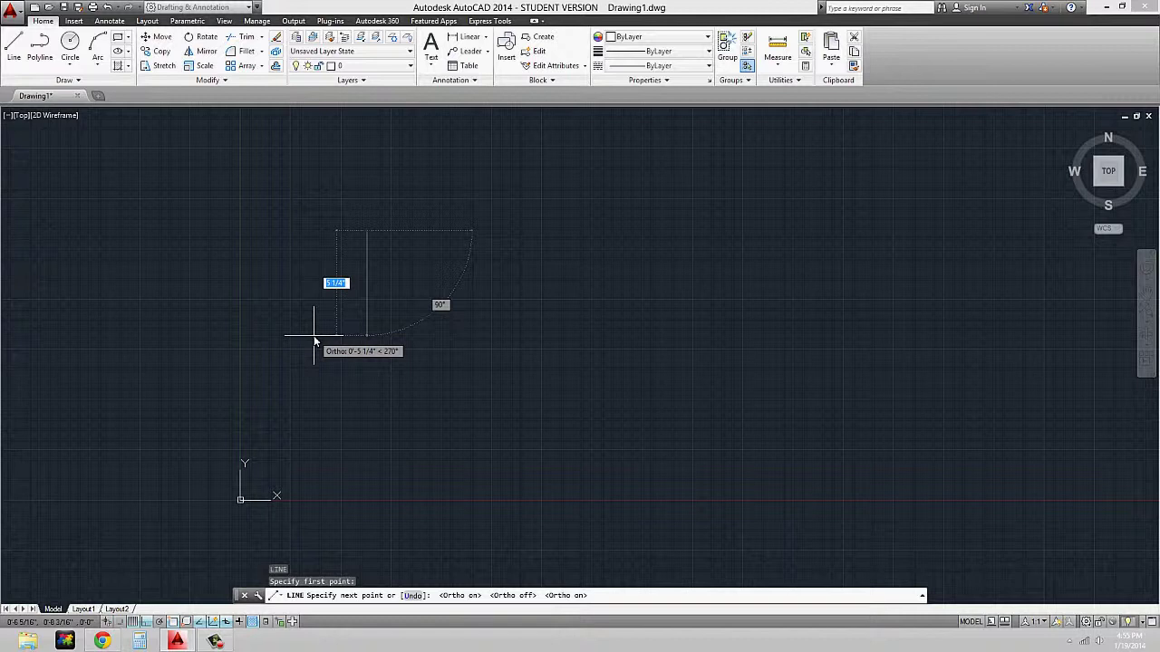
pyautogui.write('5')
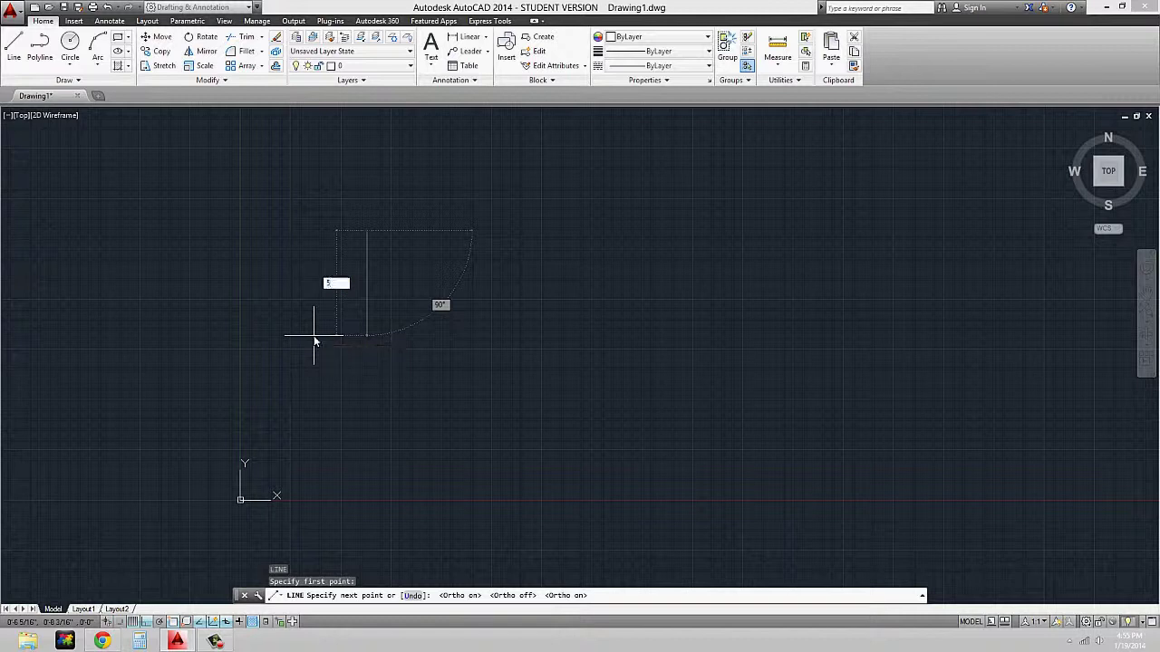
pyautogui.write("'")
pyautogui.press('Return')
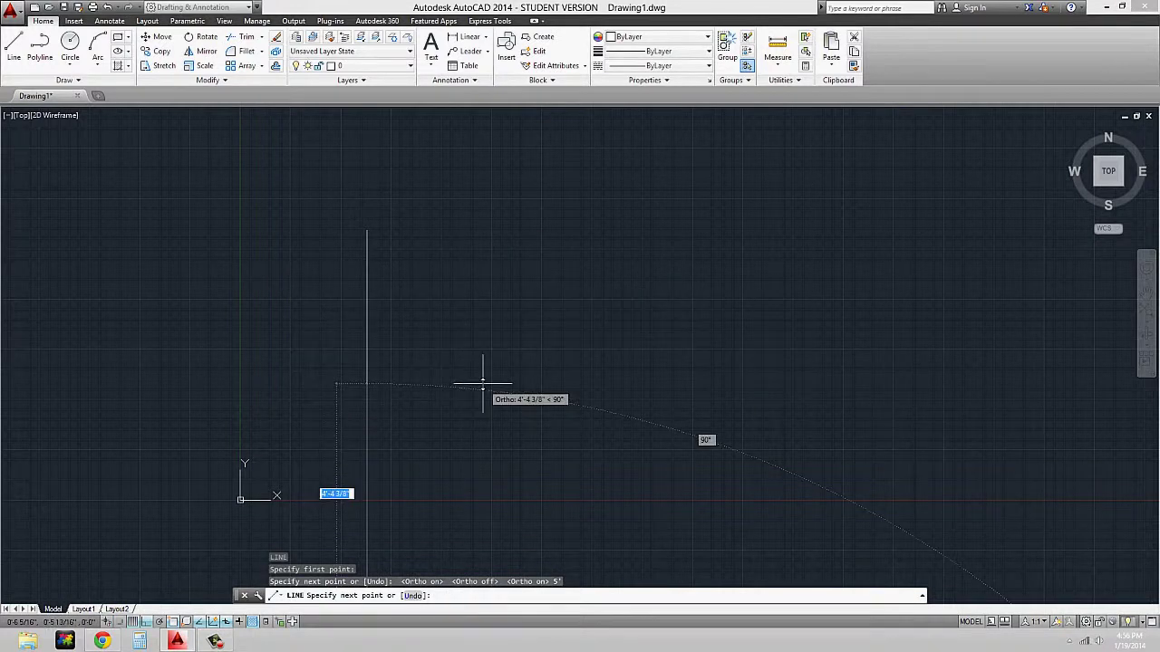
pyautogui.press('Escape')
pyautogui.scroll(-2, 471, 362)
pyautogui.moveTo(462, 386); pyautogui.dragTo(471, 241, button='middle')
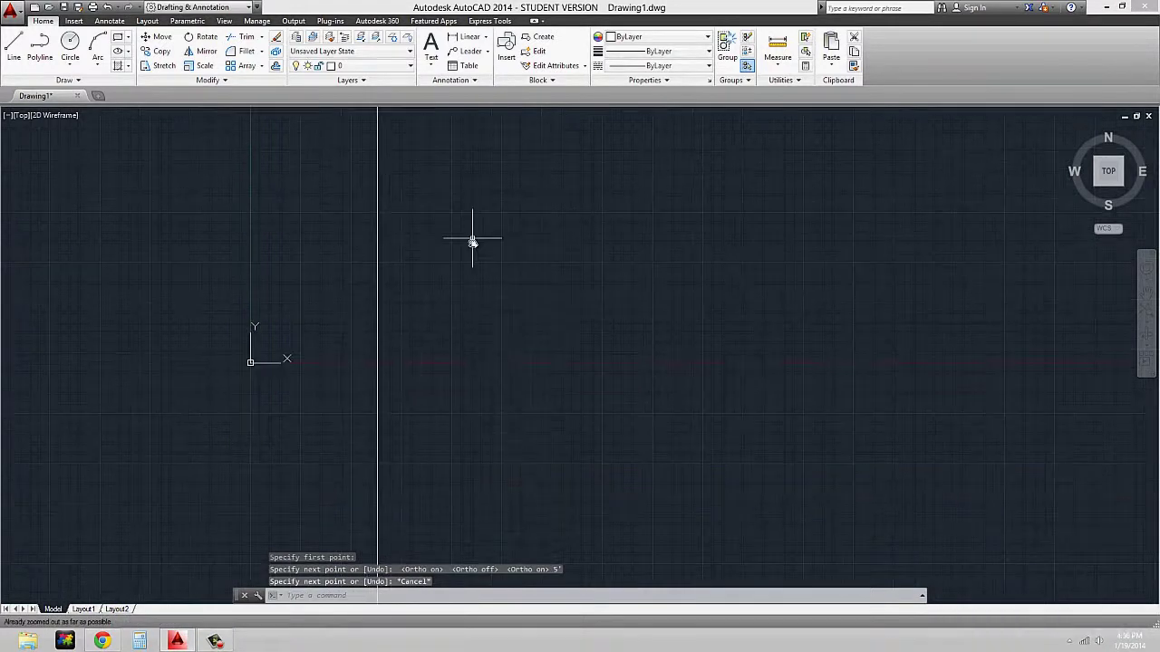
# Draw a second vertical line, 5'-3" long, just right of the first.
pyautogui.middleClick(456, 340)
pyautogui.middleClick(456, 340)
pyautogui.moveTo(527, 328)
pyautogui.mouseDown(button='middle')
pyautogui.moveTo(409, 344)
pyautogui.moveTo(393, 371)
pyautogui.moveTo(340, 380)
pyautogui.moveTo(308, 419)
pyautogui.moveTo(303, 381)
pyautogui.mouseUp(button='middle')
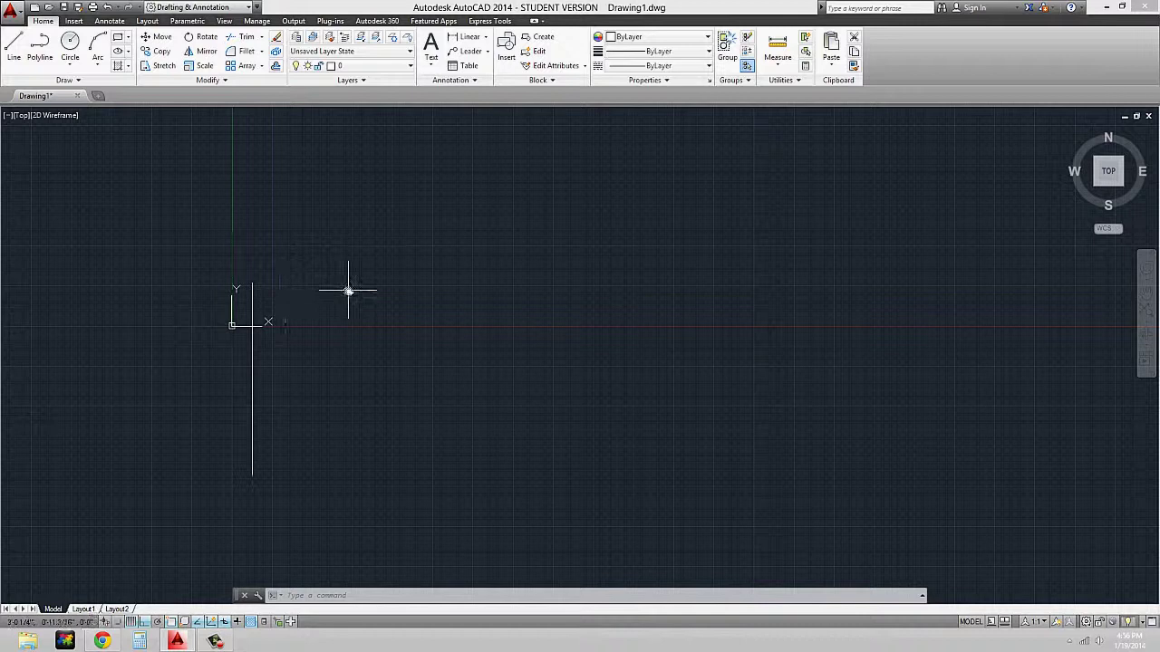
pyautogui.write('l')
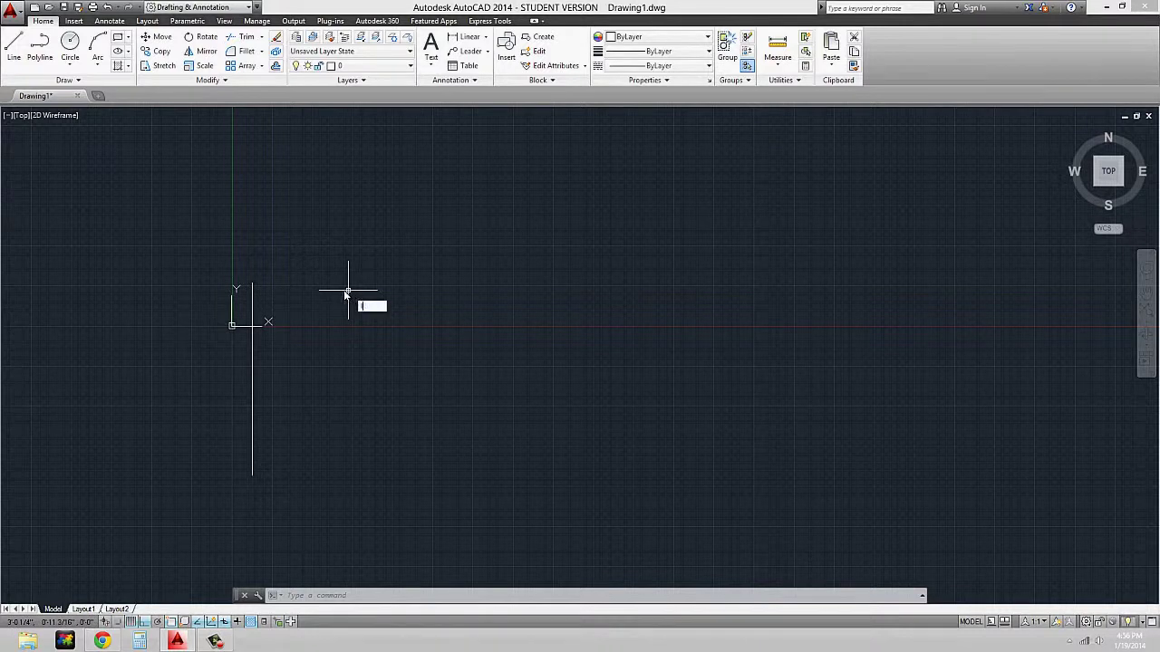
pyautogui.press('Return')
pyautogui.click(298, 288)
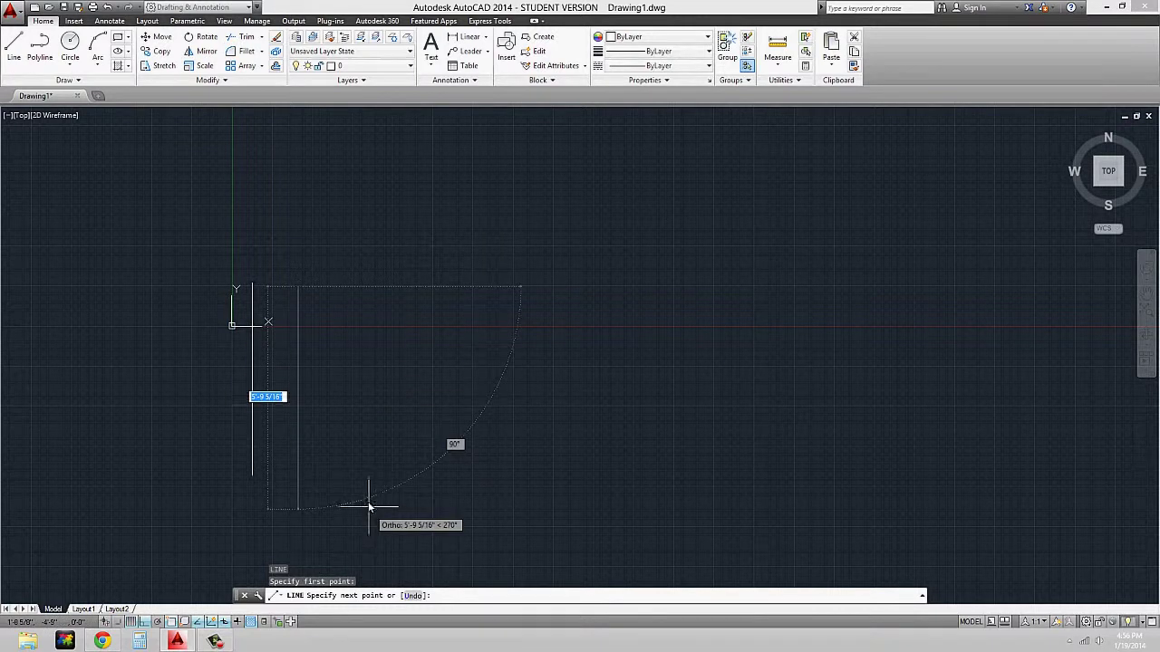
pyautogui.write('5')
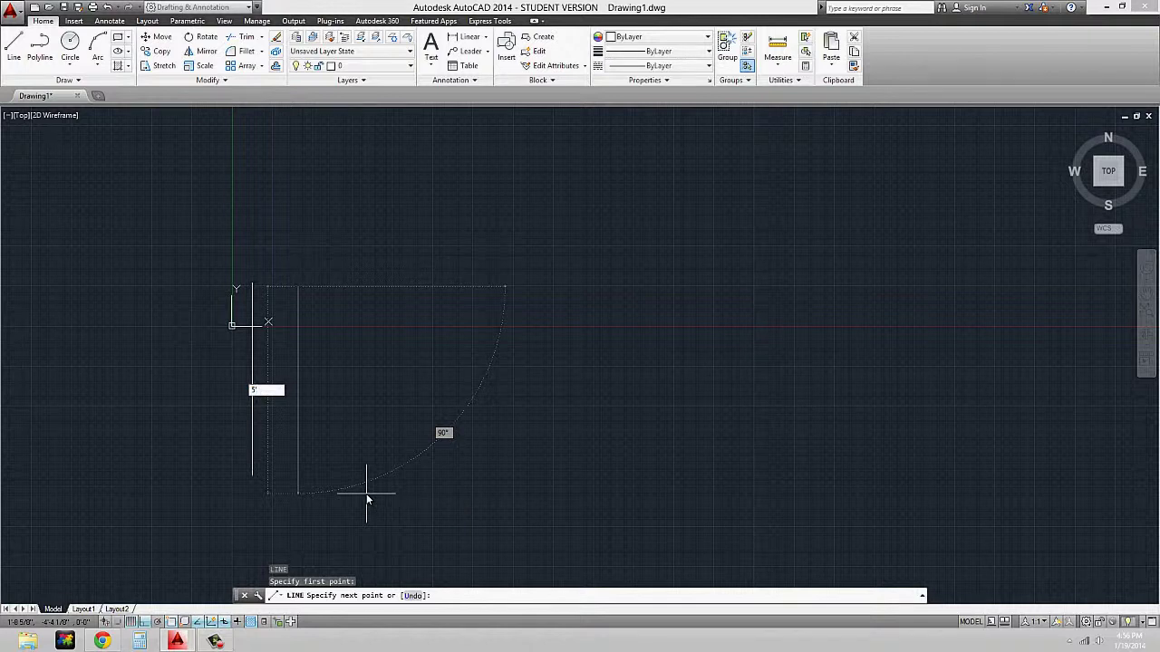
pyautogui.write("'-3")
pyautogui.press('Return')
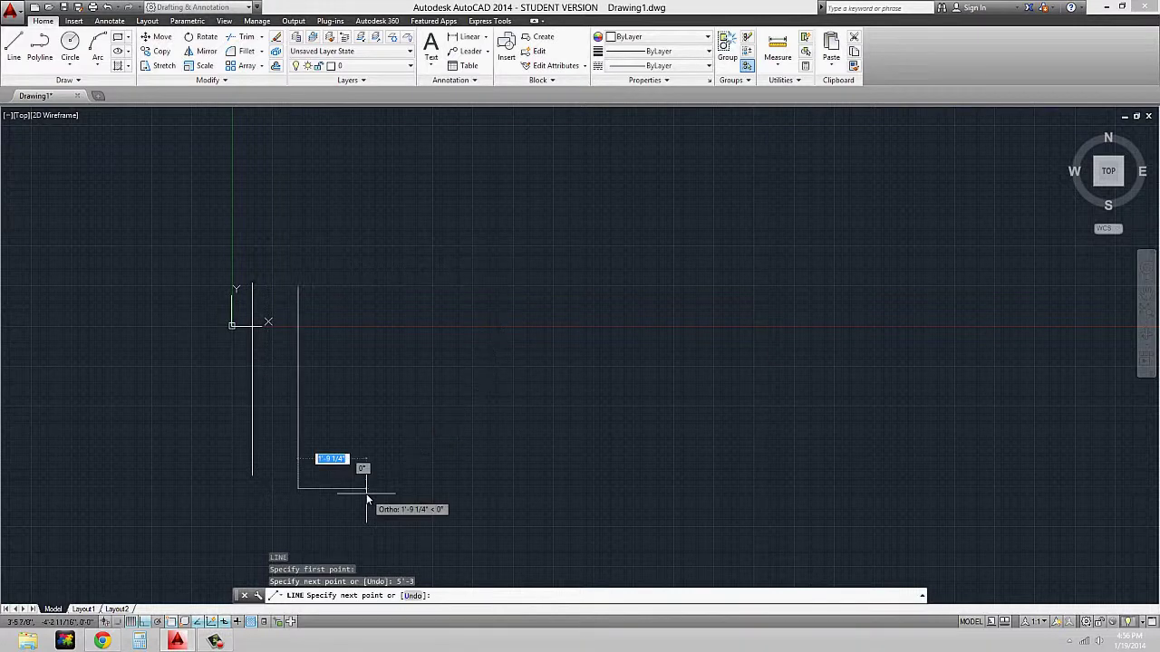
pyautogui.press('Escape')
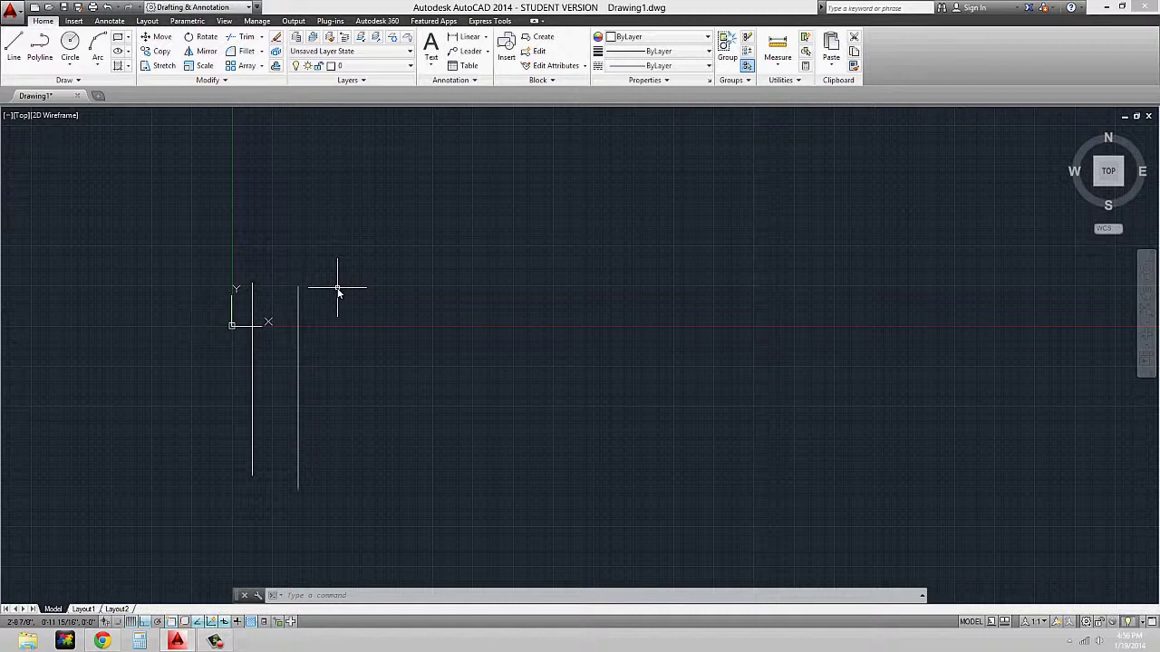
# Draw a third vertical line, 5'3" long, to the right of the second.
pyautogui.write('l')
pyautogui.press('Return')
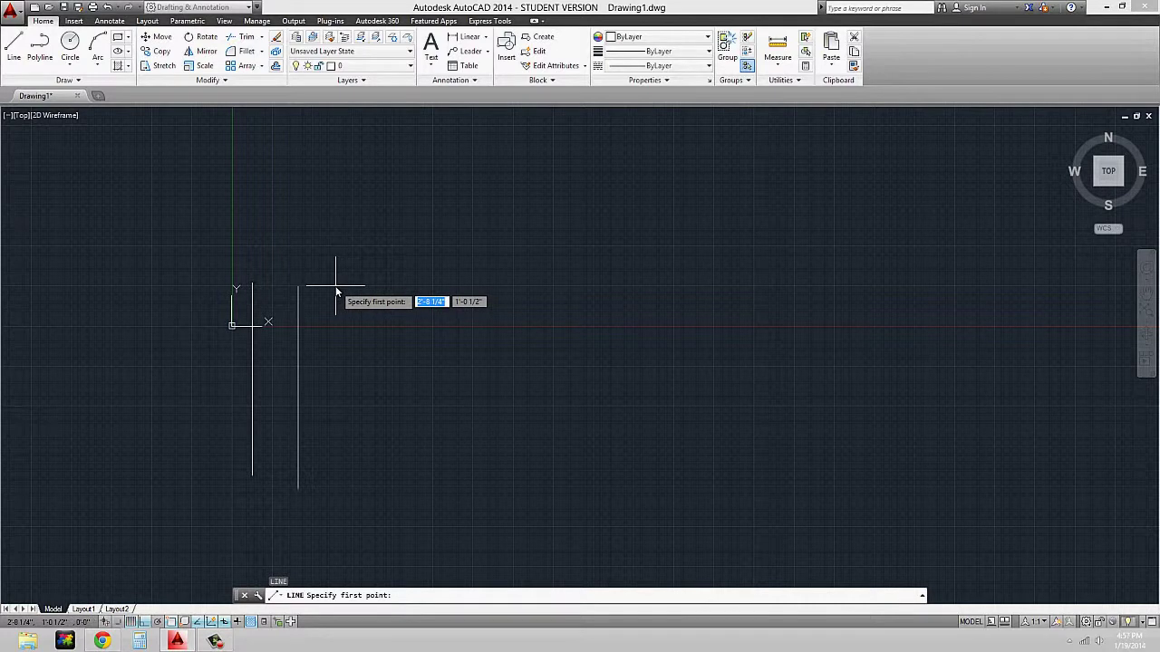
pyautogui.click(335, 287)
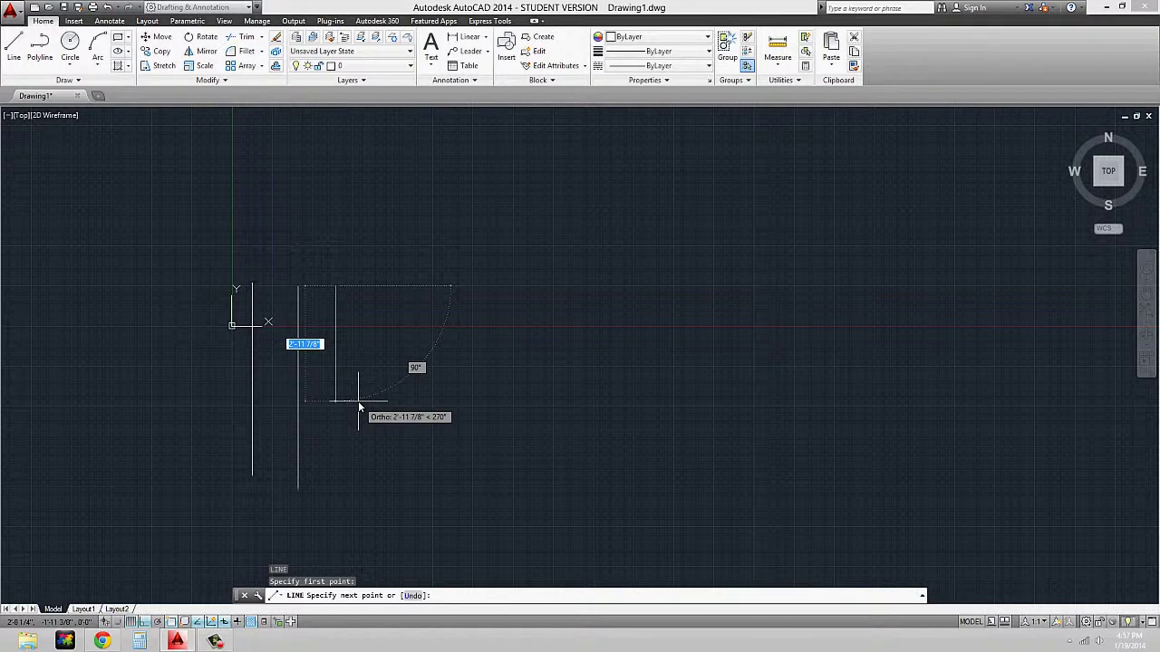
pyautogui.write('5')
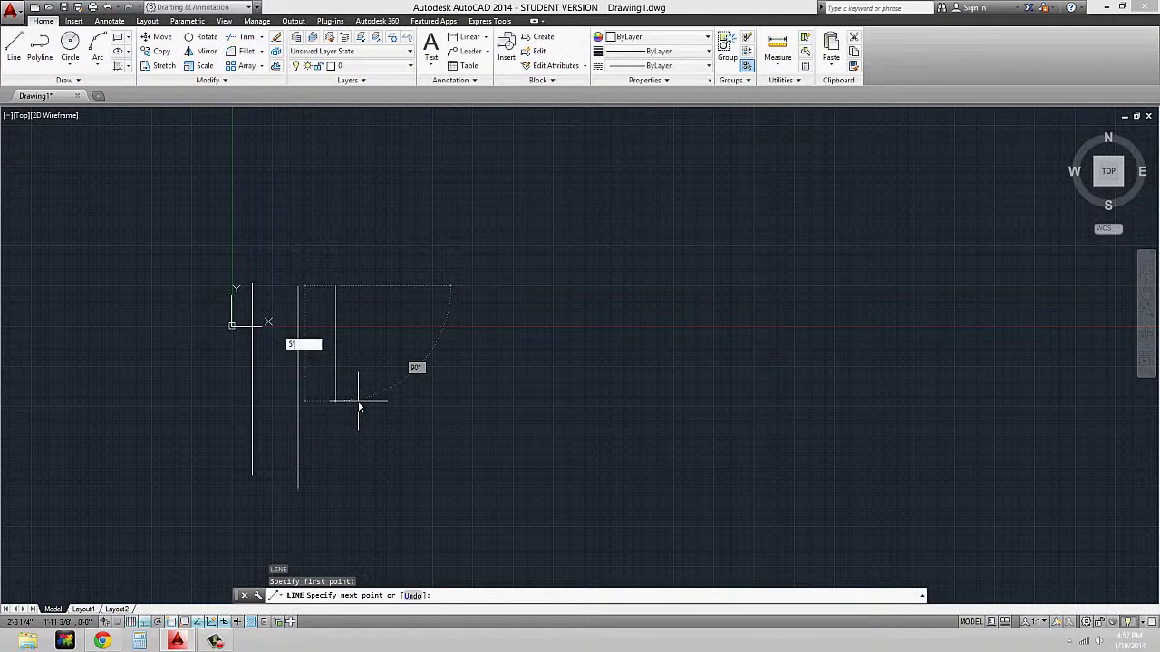
pyautogui.write("'3")
pyautogui.press('Return')
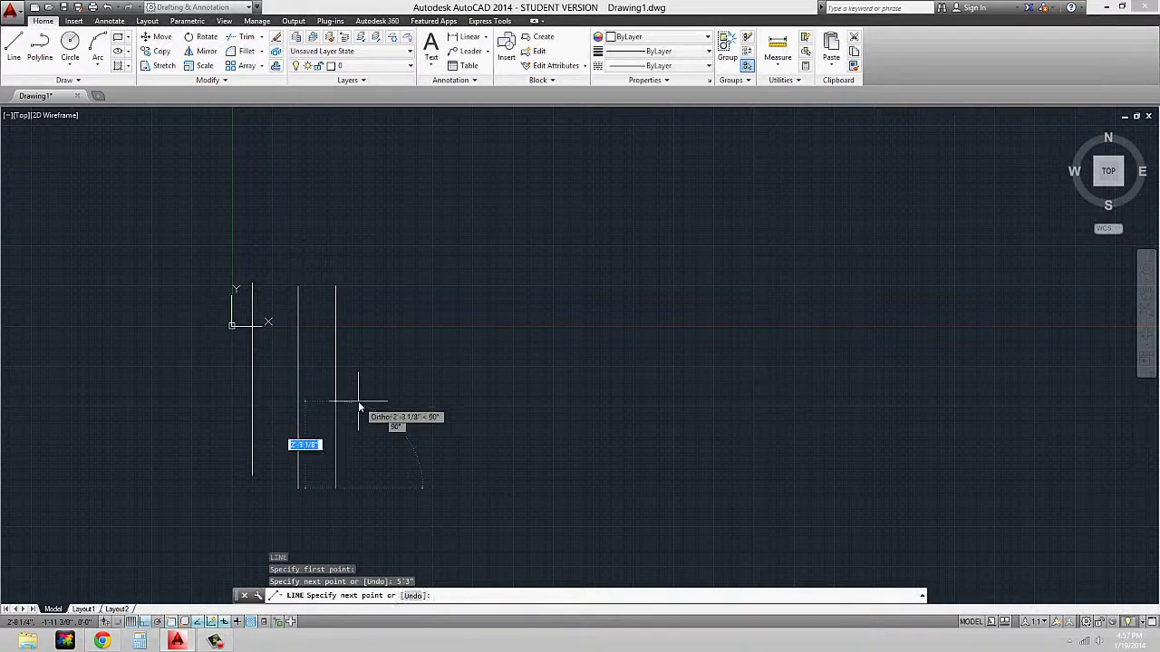
pyautogui.press('Escape')
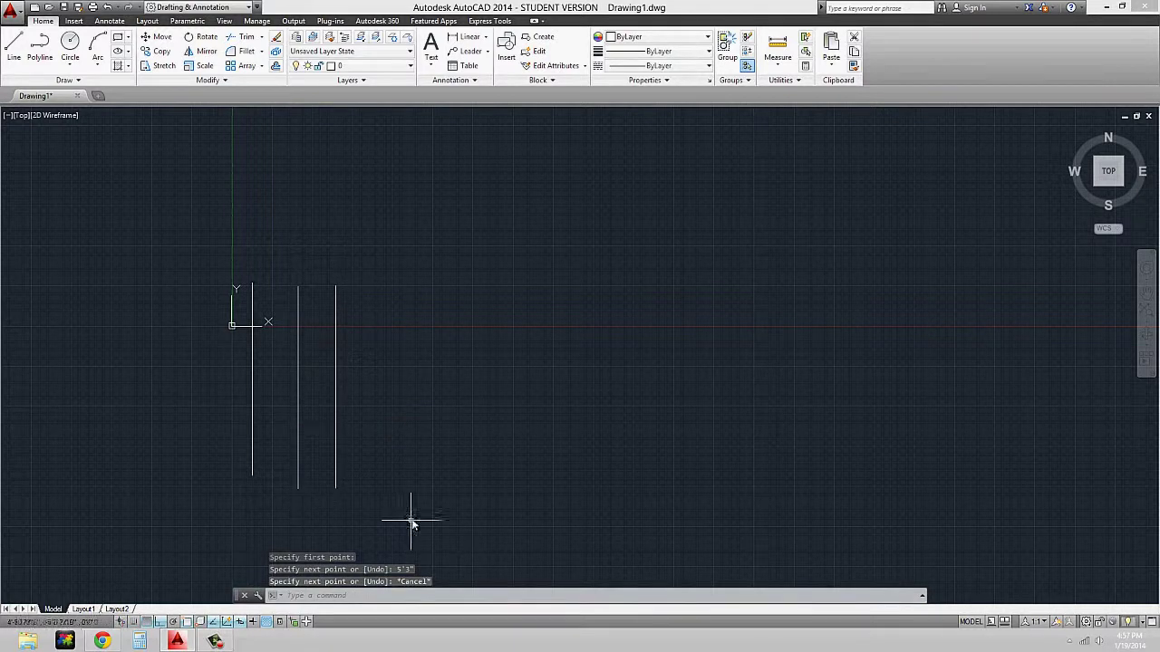
pyautogui.moveTo(415, 449); pyautogui.dragTo(367, 431, button='middle')
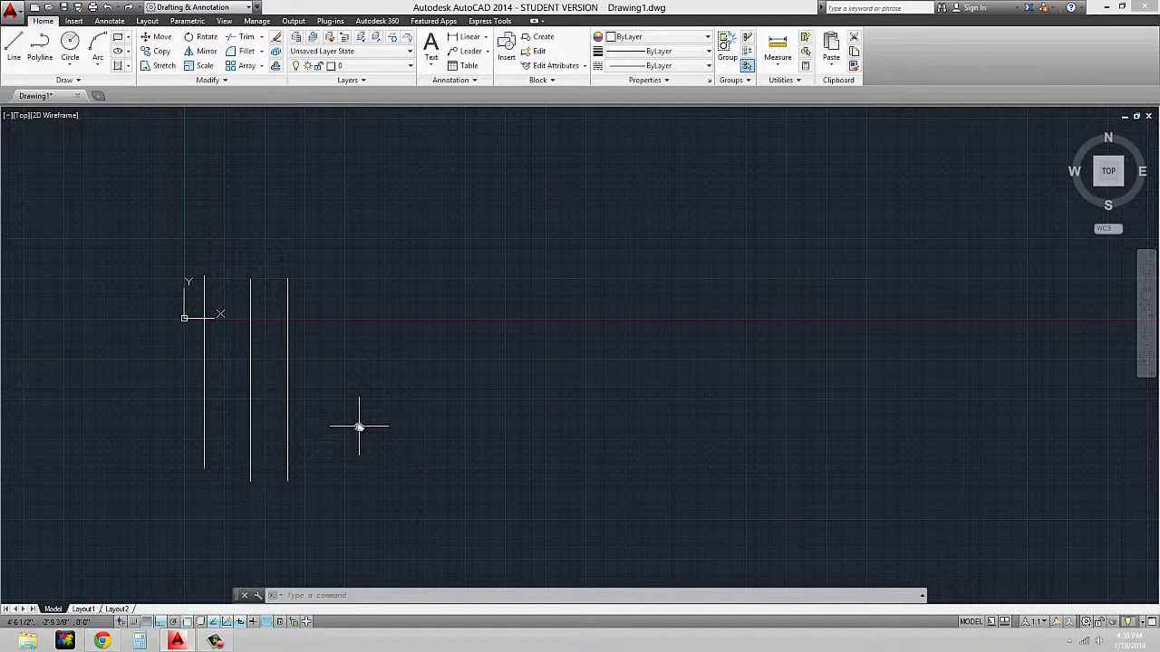
# Draw a 5'-3 3/4" vertical line downward, starting higher, right of the third line.
pyautogui.write('L')
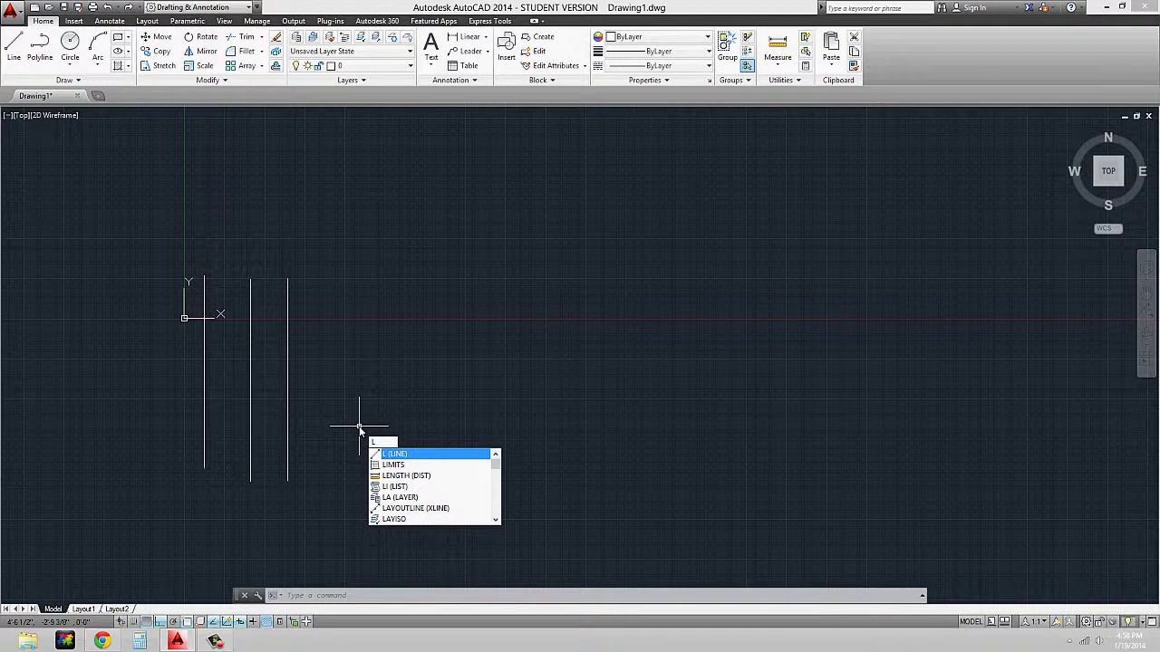
pyautogui.press('Return')
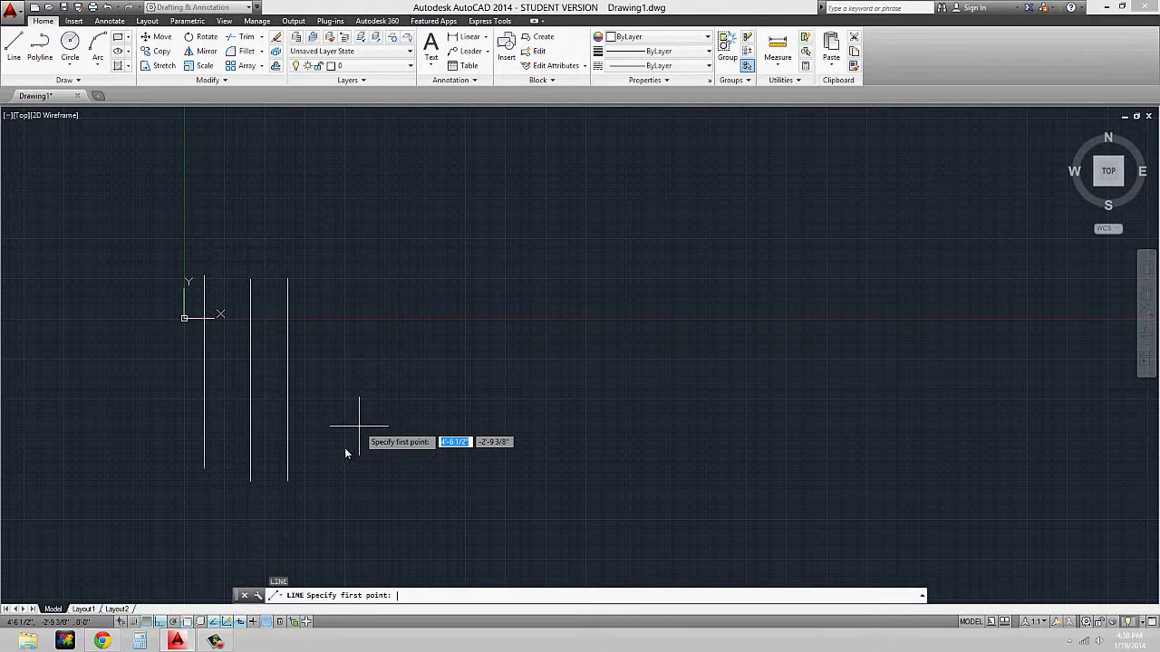
pyautogui.click(336, 232)
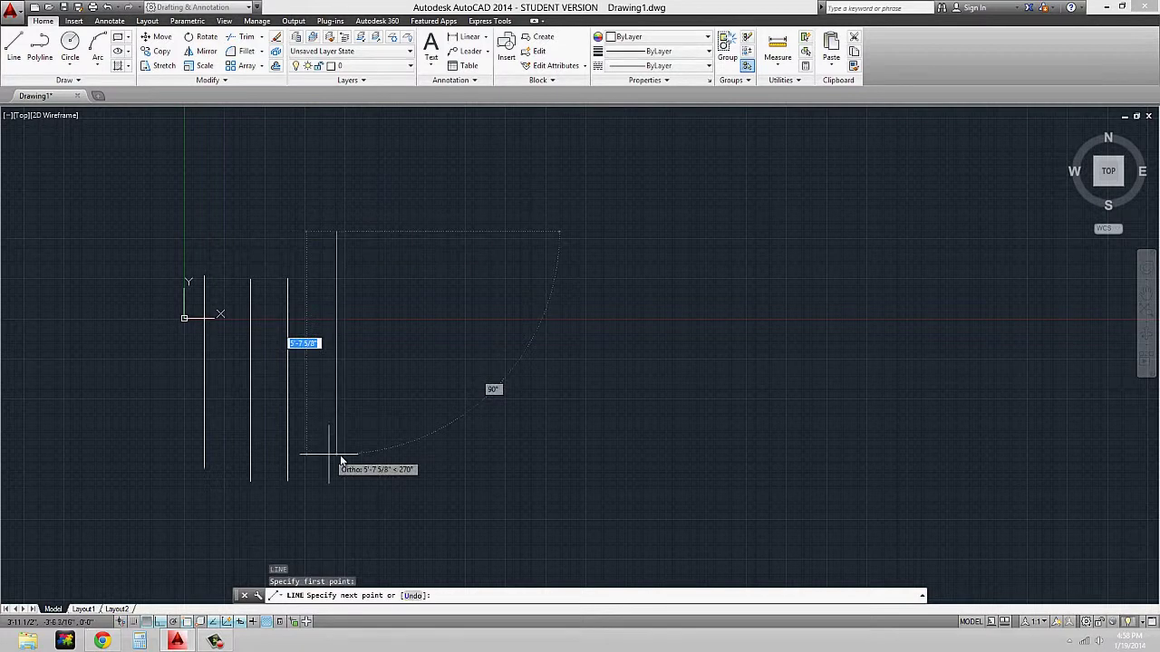
pyautogui.write("5'")
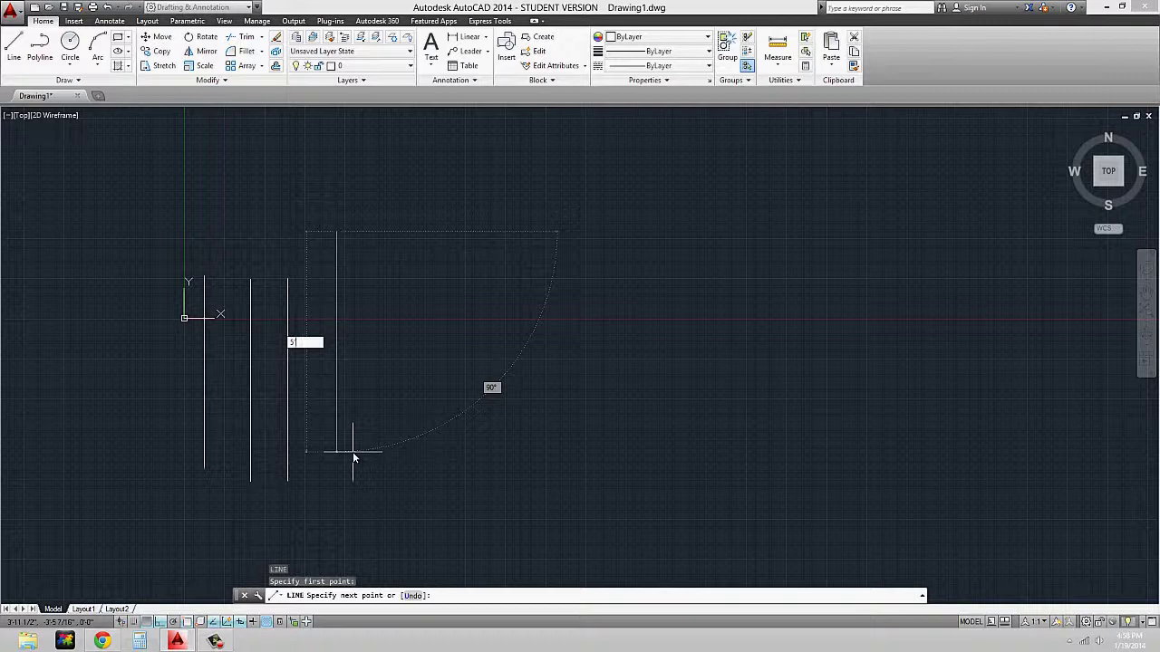
pyautogui.write('-3')
pyautogui.press('Return')
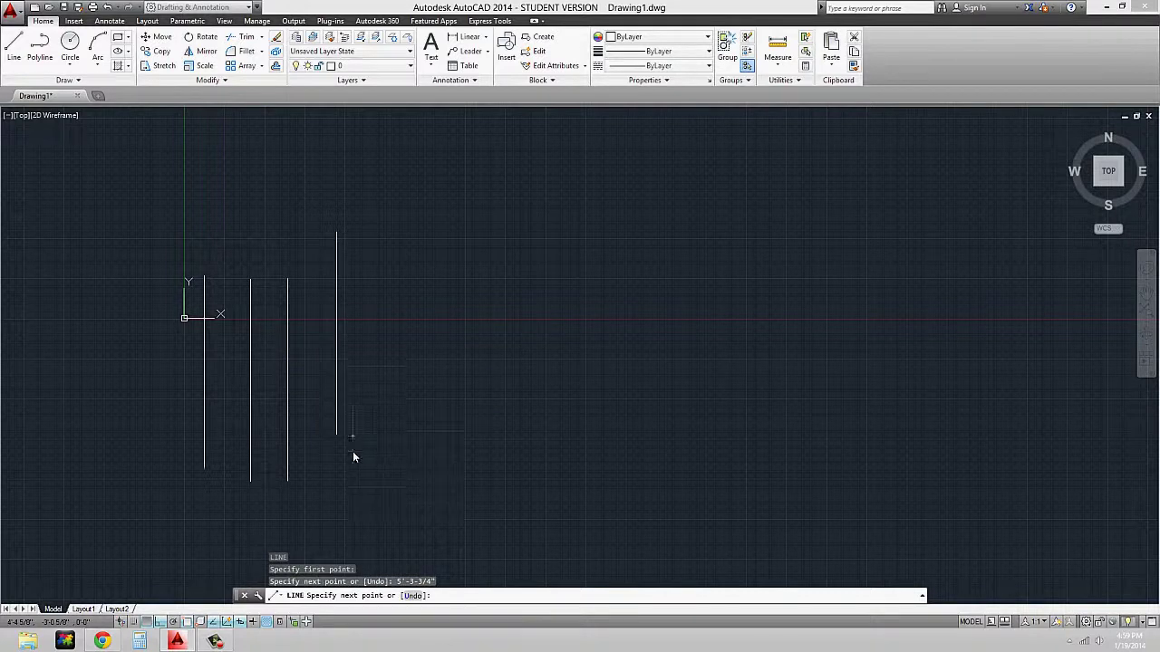
pyautogui.press('Escape')
# Draw a 5'3.75 vertical line with Ortho on, right of the fourth line.
pyautogui.moveTo(390, 401); pyautogui.dragTo(369, 415, button='middle')
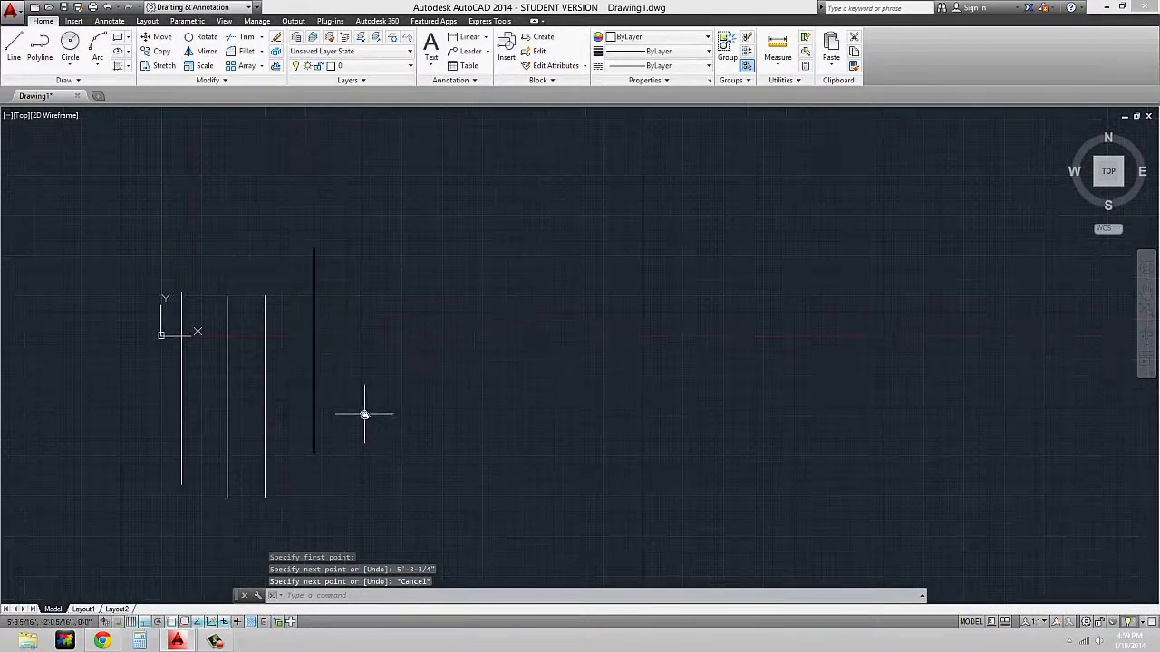
pyautogui.rightClick(364, 416)
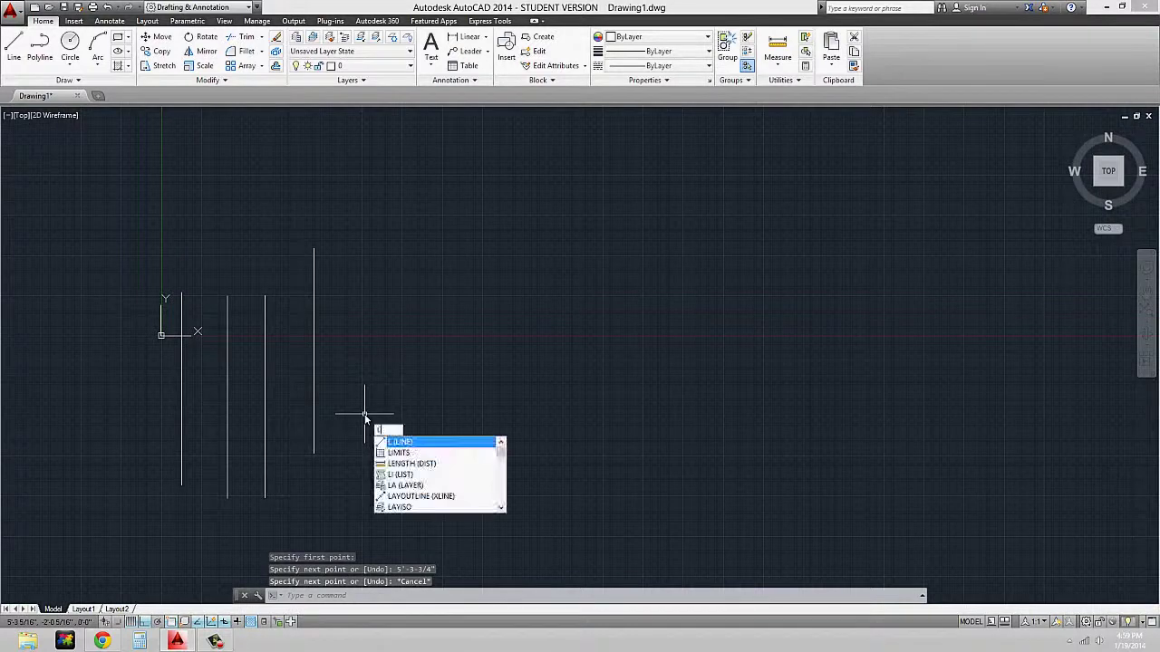
pyautogui.click(385, 437)
pyautogui.press('F8')
pyautogui.click(376, 248)
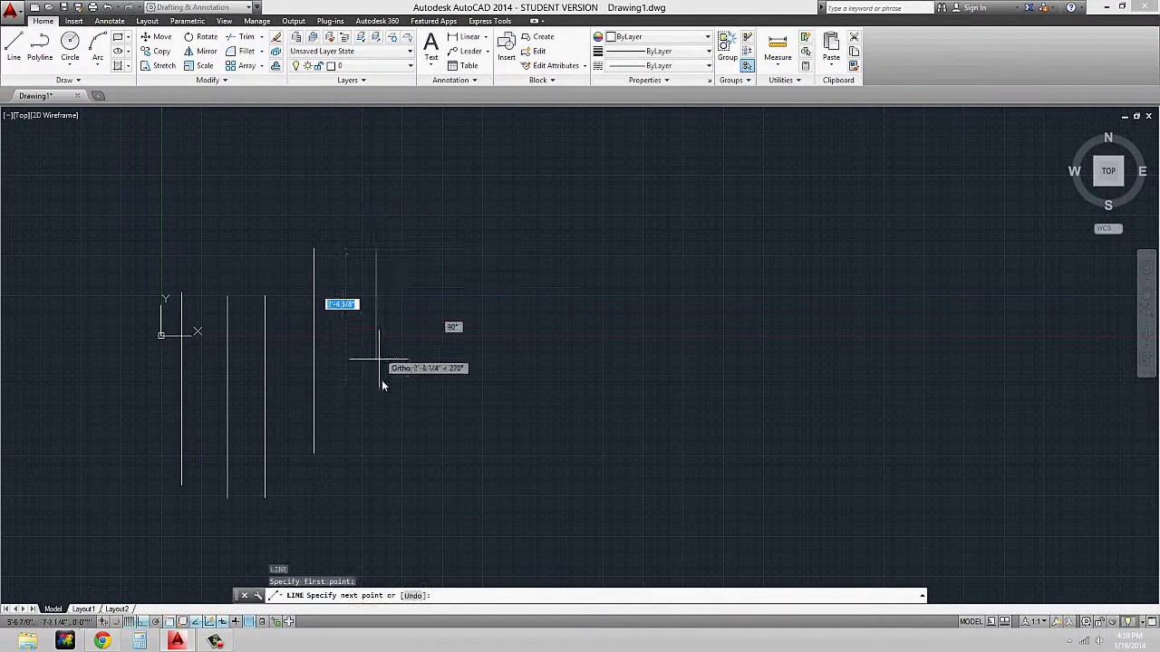
pyautogui.write("5'")
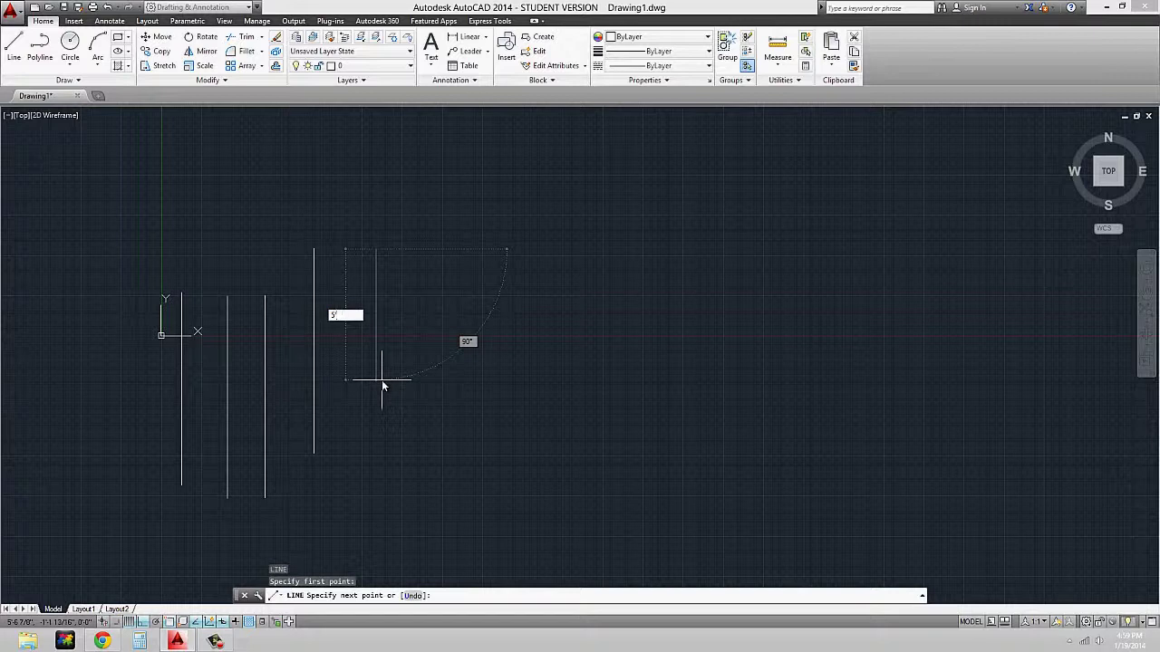
pyautogui.write('3.75')
pyautogui.press('Return')
pyautogui.press('Escape')
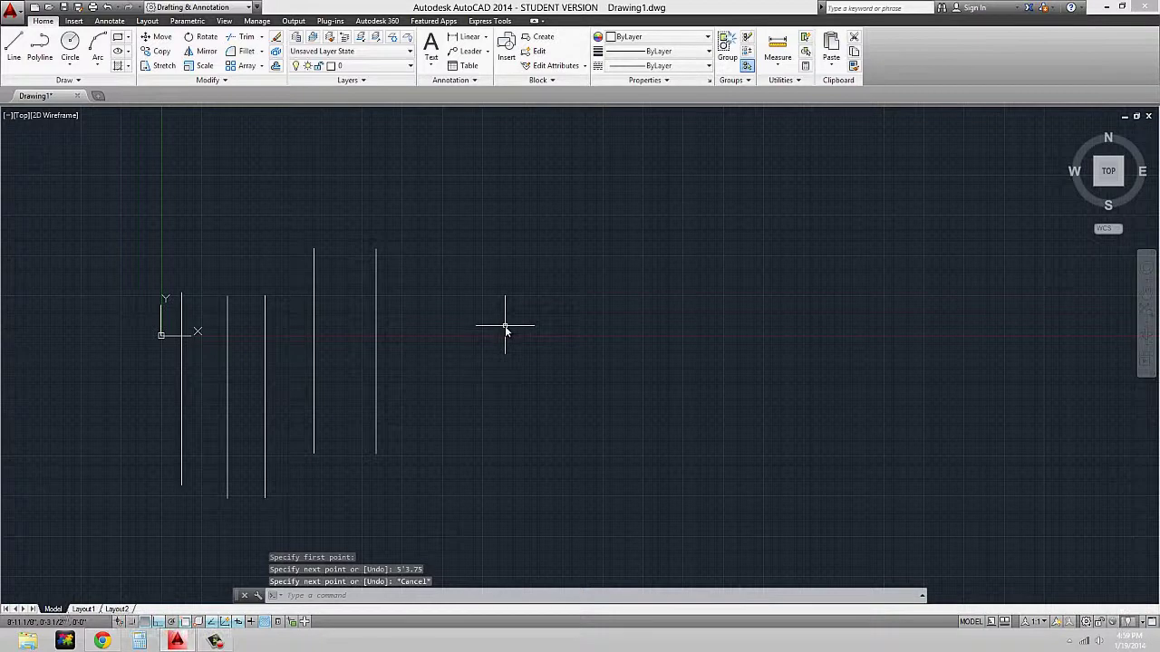
# Draw a 5'-3 11/16" vertical line right of the fifth line.
pyautogui.moveTo(505, 323); pyautogui.dragTo(464, 332, button='middle')
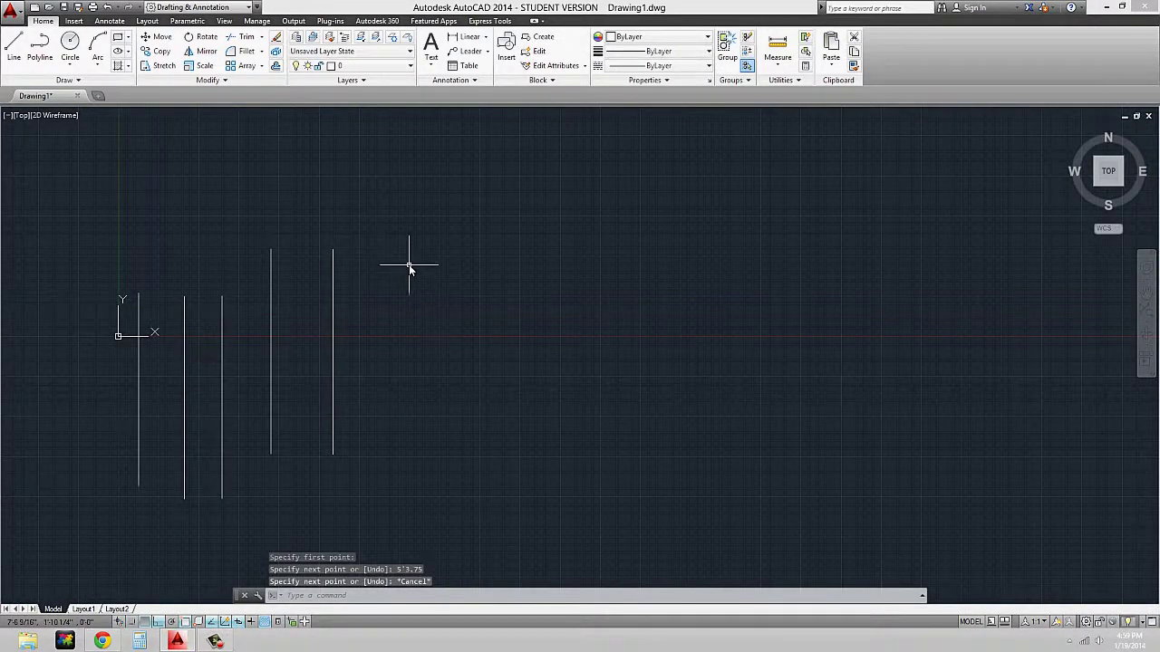
pyautogui.write('l')
pyautogui.press('Return')
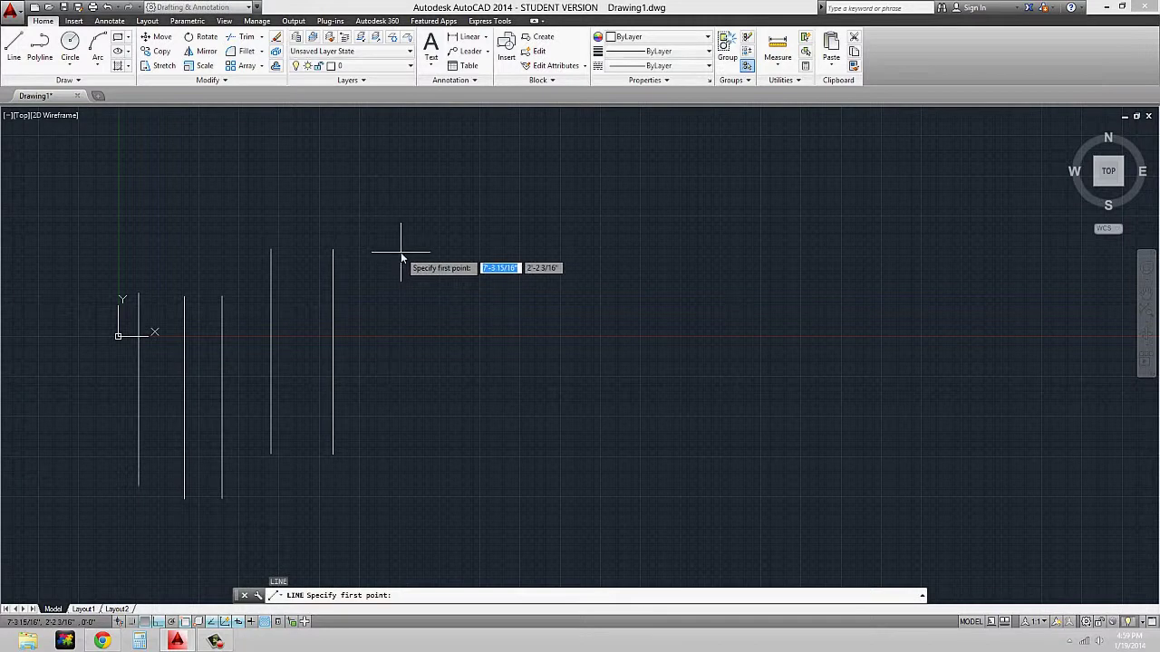
pyautogui.click(389, 254)
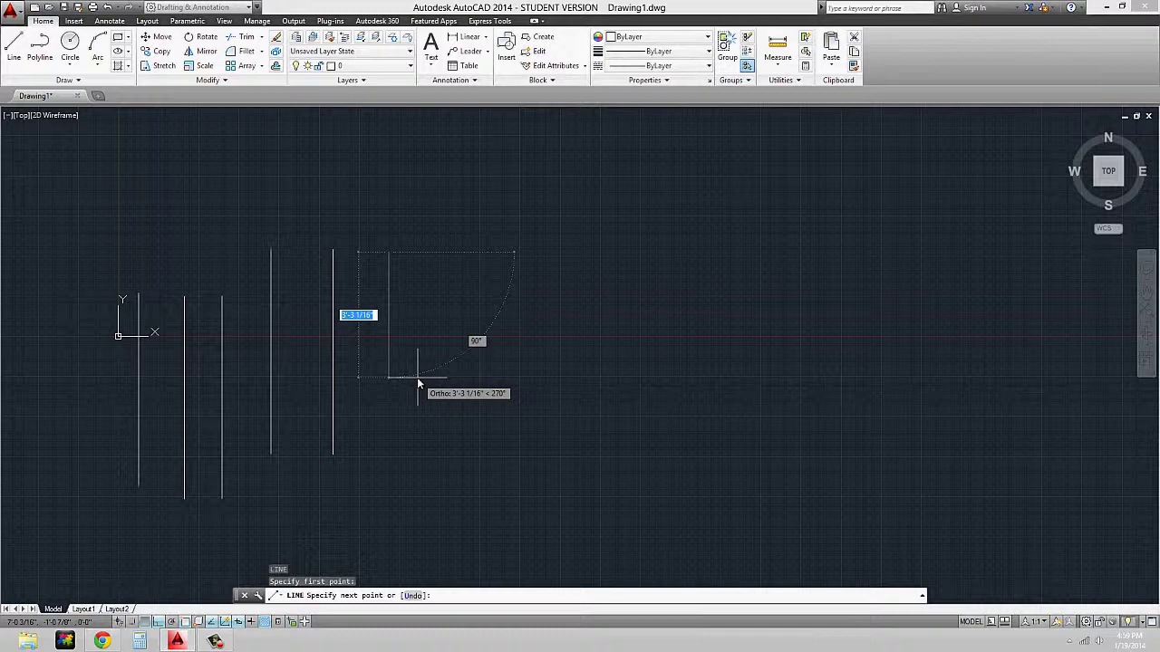
pyautogui.write("5'")
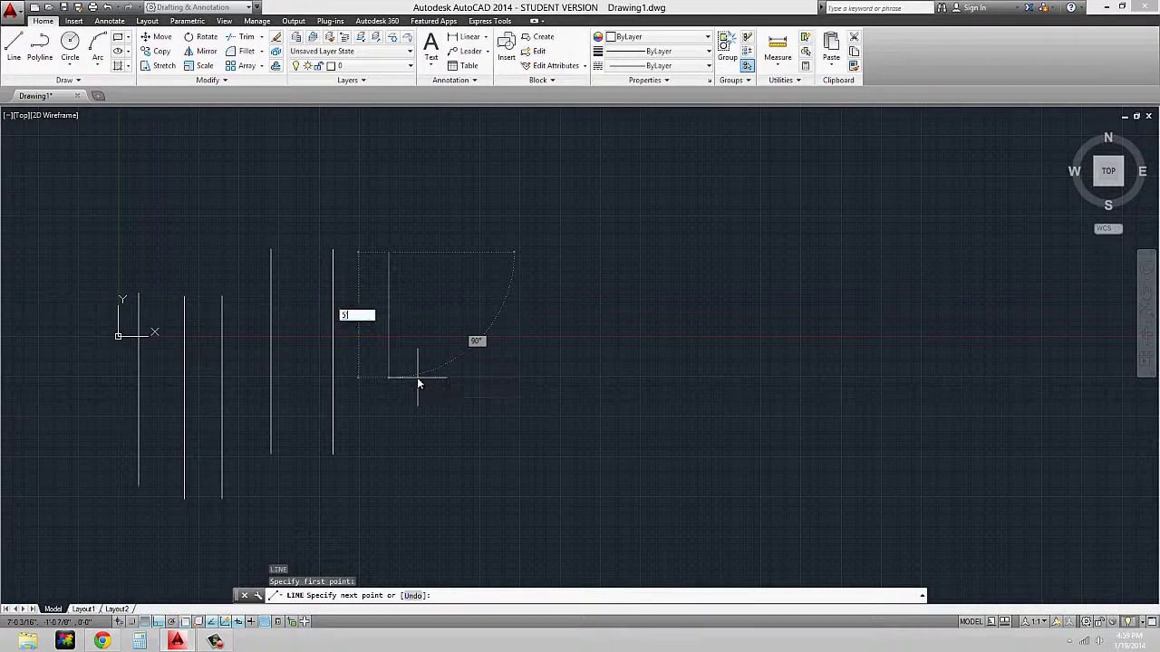
pyautogui.write('-3-11/16')
pyautogui.press('Return')
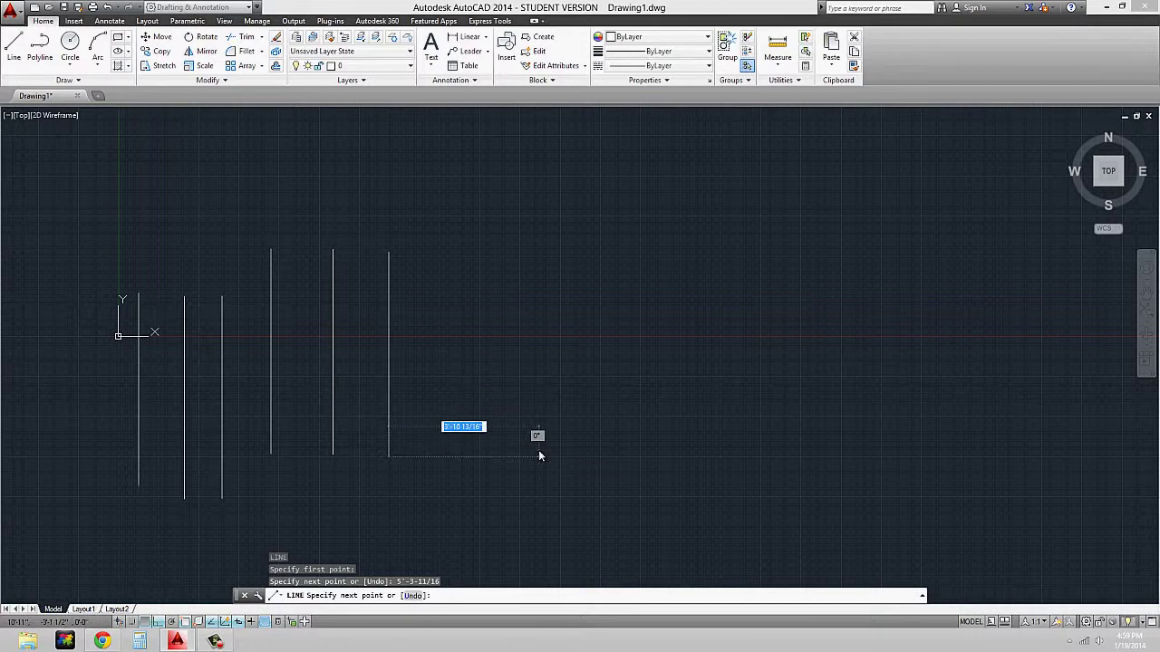
pyautogui.press('Escape')
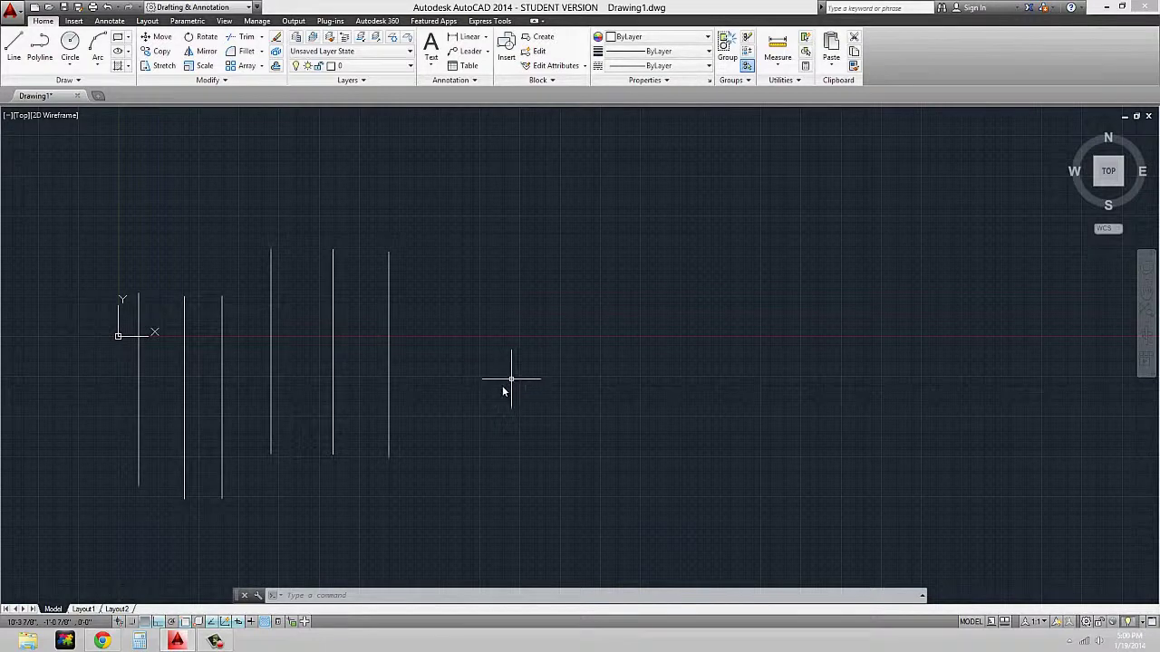
# Draw a 3/8" line starting just right of the sixth line's top.
pyautogui.write('l')
pyautogui.press('Return')
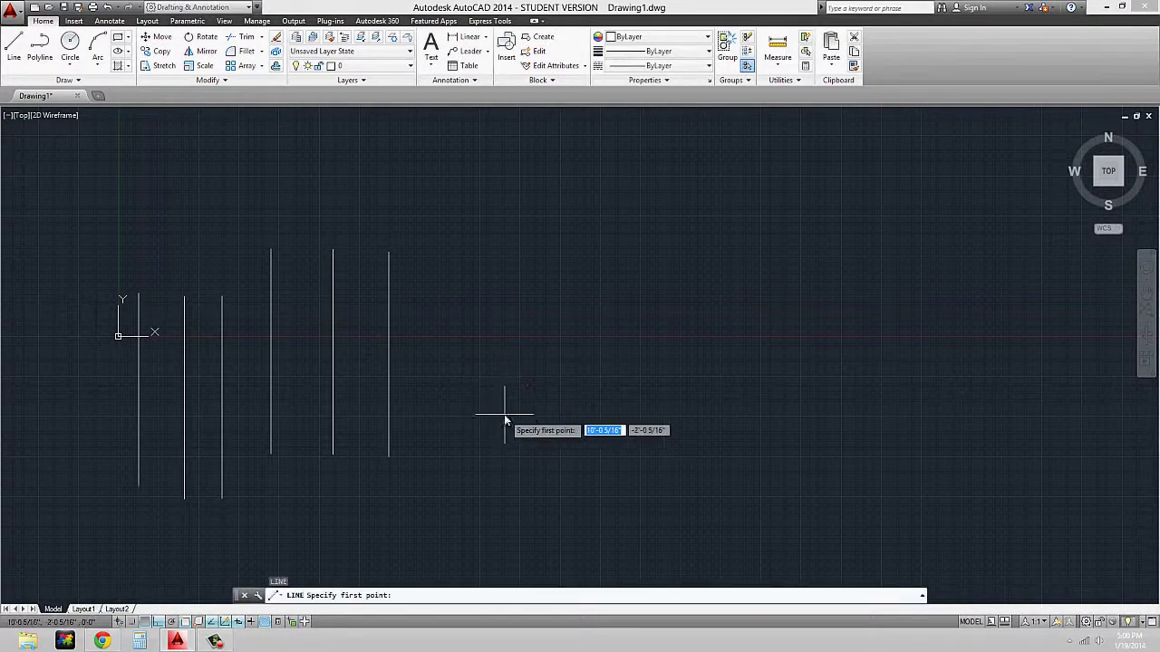
pyautogui.click(431, 251)
pyautogui.write('3/8')
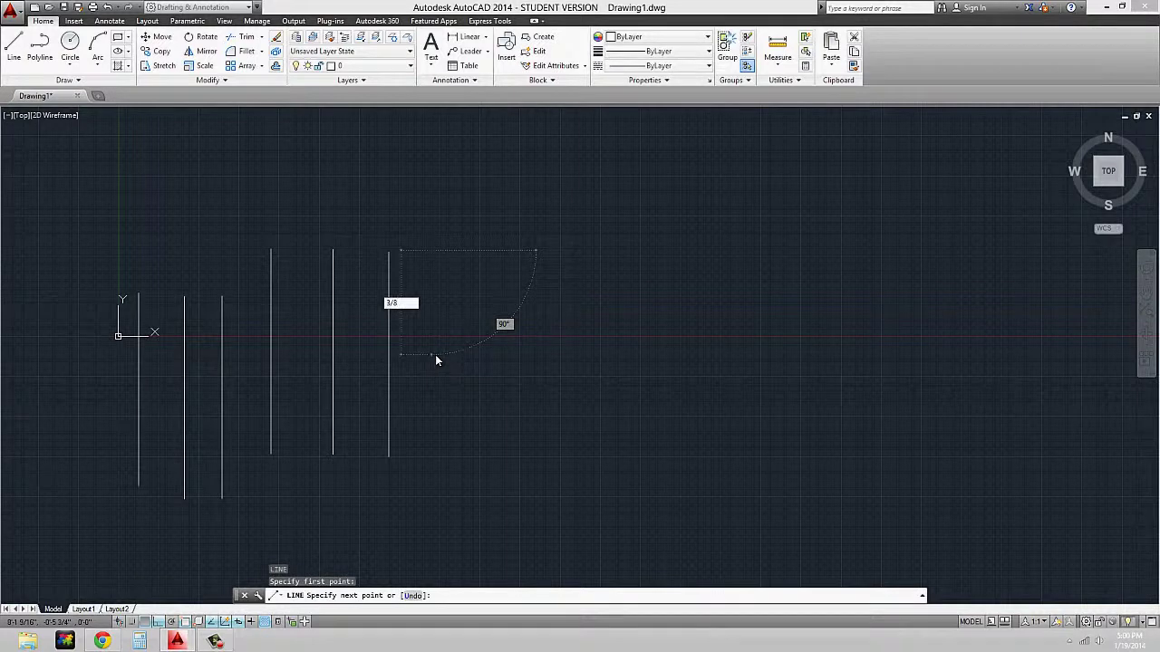
pyautogui.press('Return')
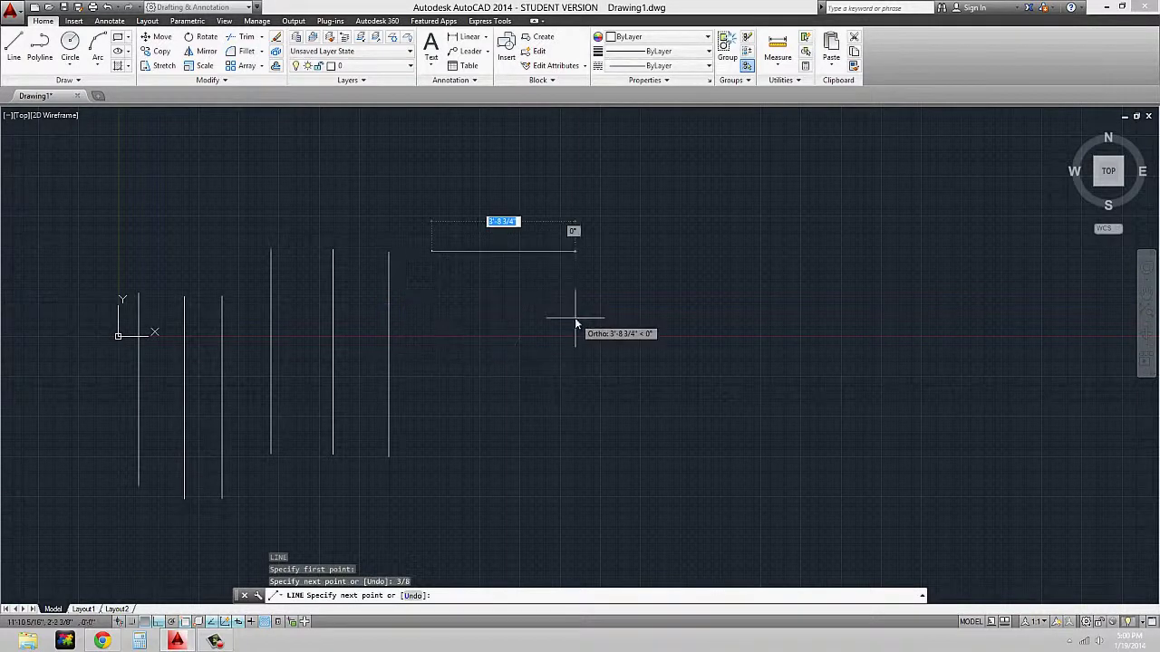